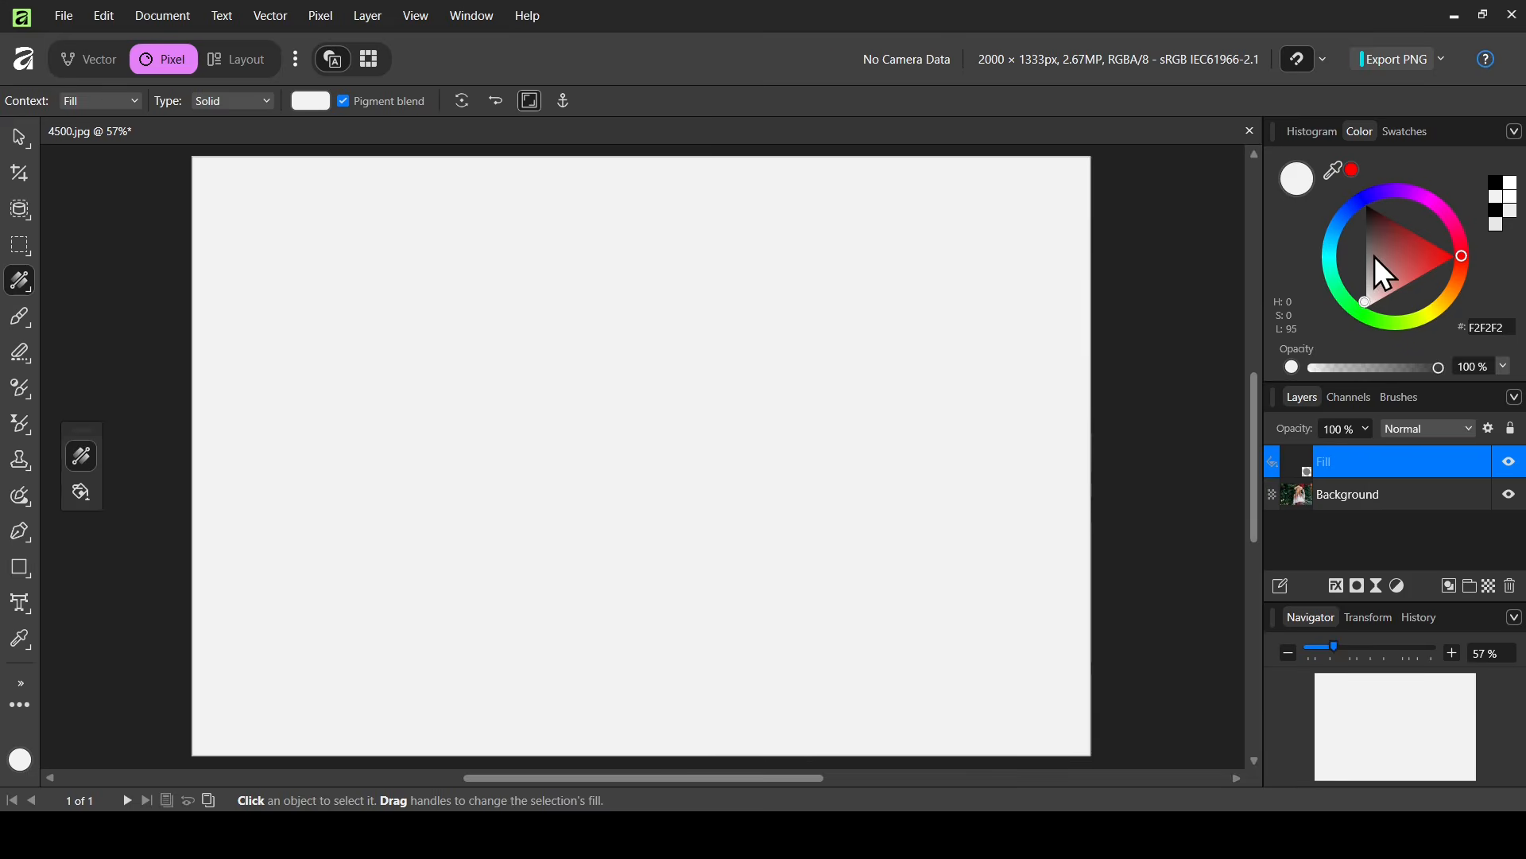
Set the Fill layer's colour to light grey E8E8E8 and toggle the layer's visibility off and back on.
{"action": "left_click_drag", "start_coordinate": [1375, 256], "coordinate": [1355, 300]}
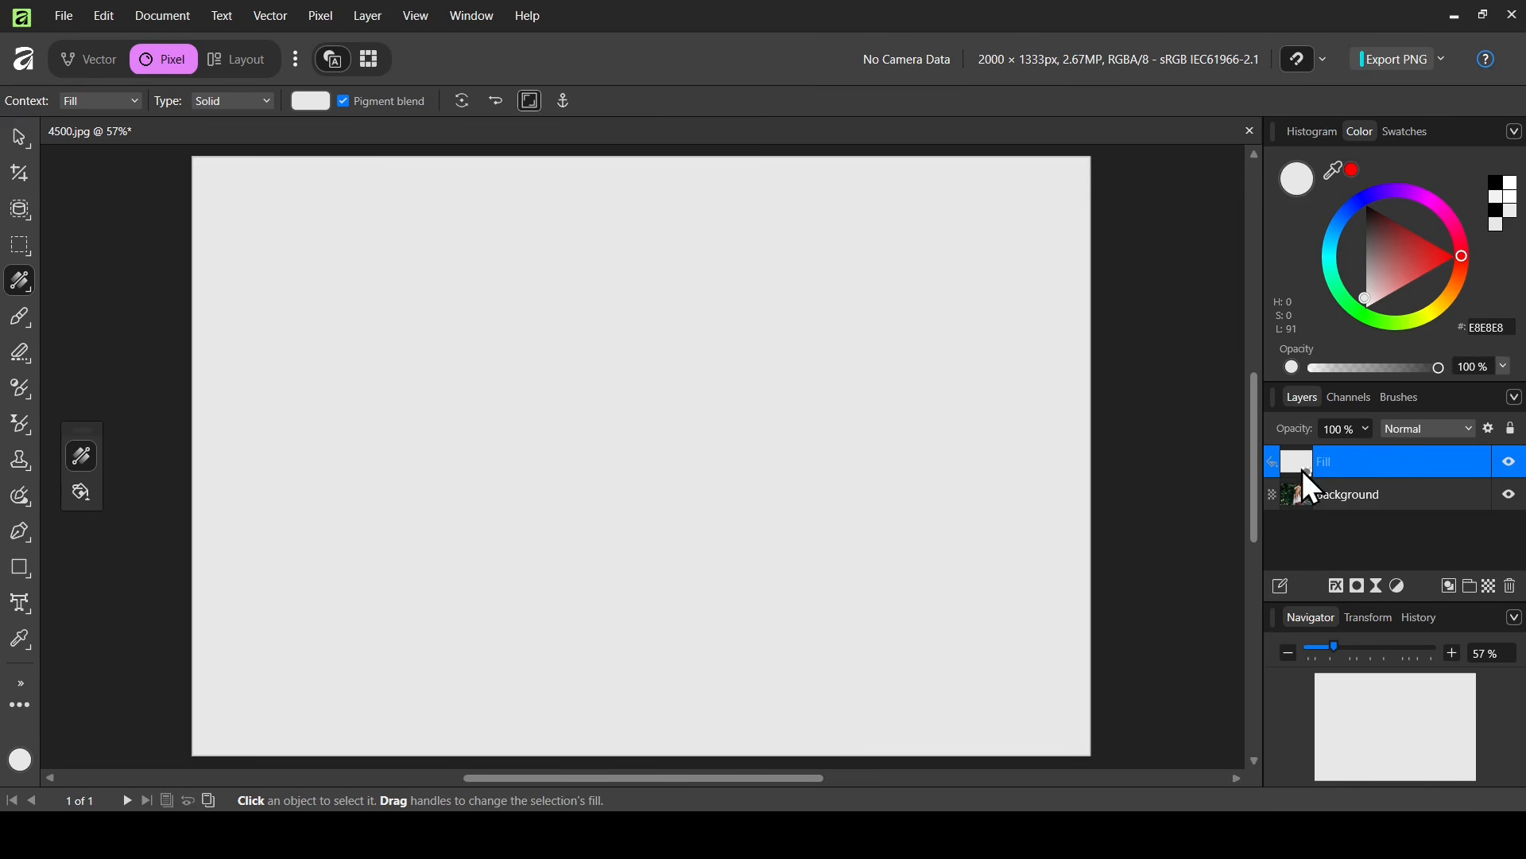
{"action": "left_click", "coordinate": [1510, 464]}
{"action": "left_click", "coordinate": [1510, 464]}
Activate the Paint Brush Tool and display the brush library, checking that the Brushes panel is enabled.
{"action": "left_click", "coordinate": [24, 320]}
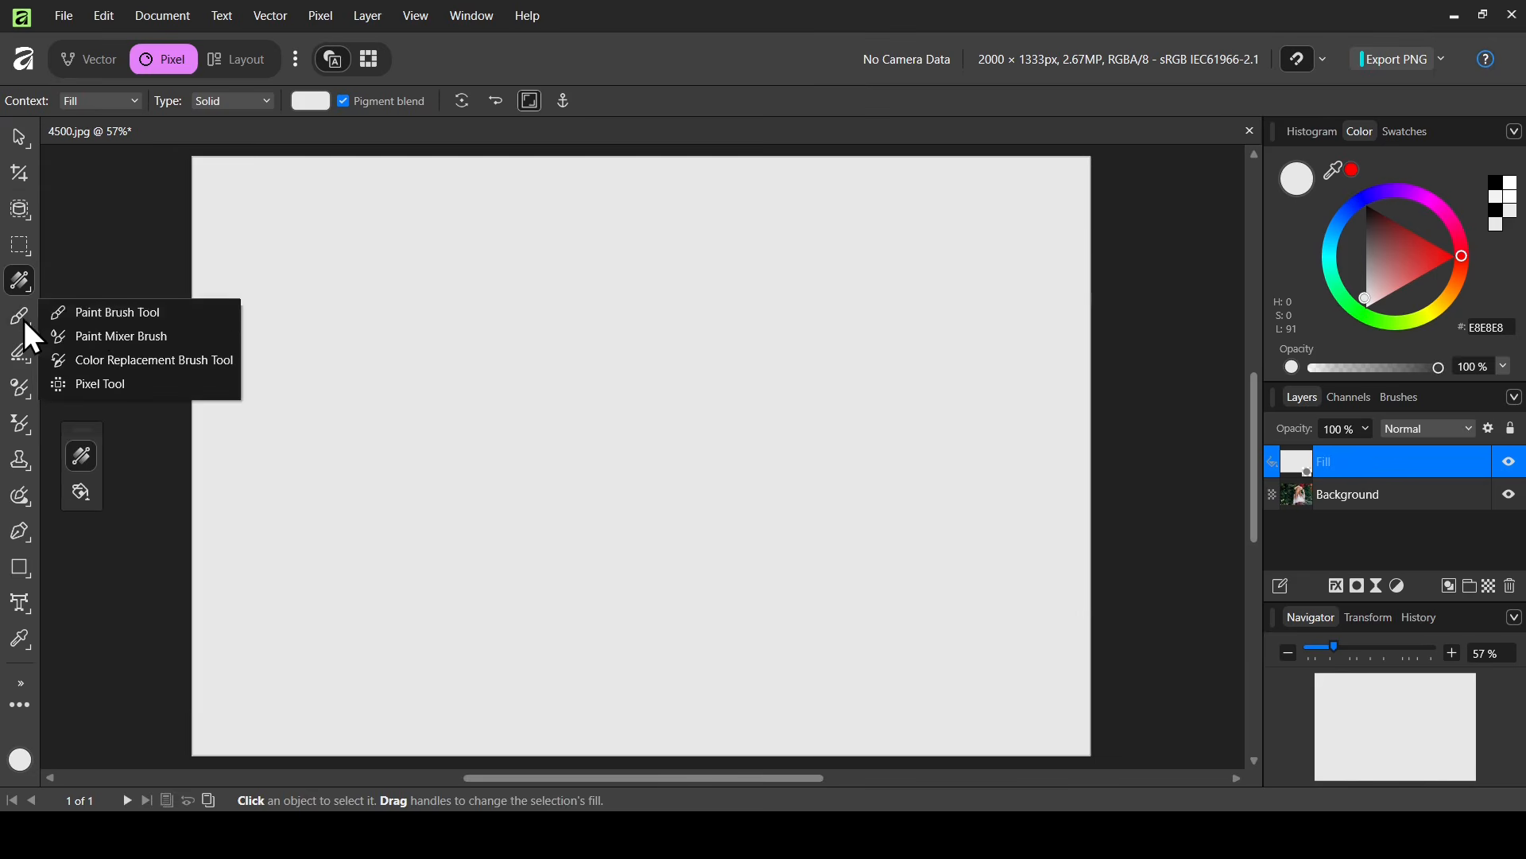
{"action": "left_click", "coordinate": [97, 312]}
{"action": "left_click", "coordinate": [1398, 397]}
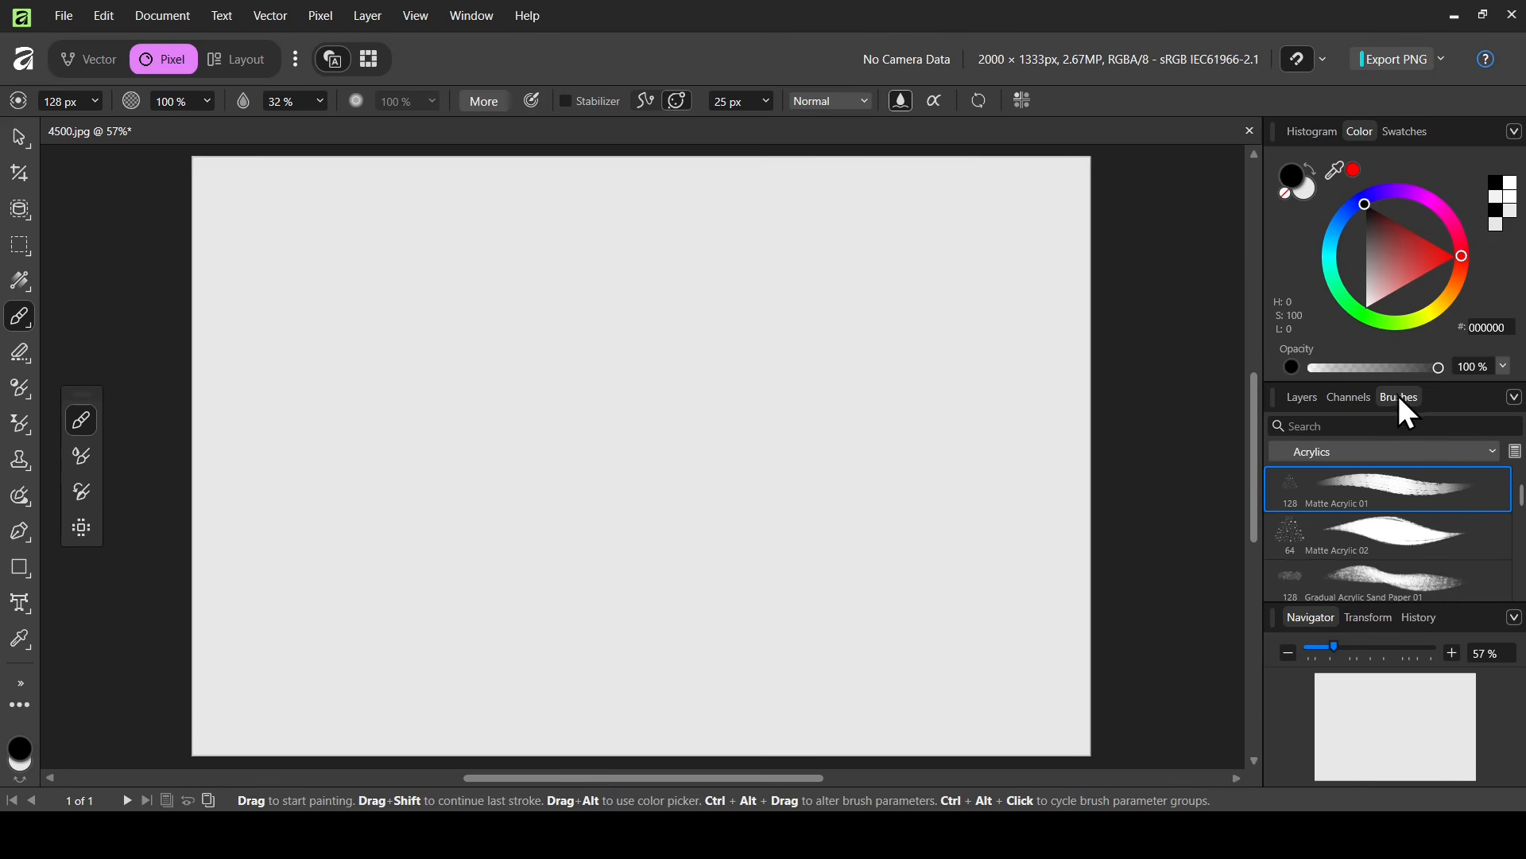
{"action": "left_click", "coordinate": [485, 15]}
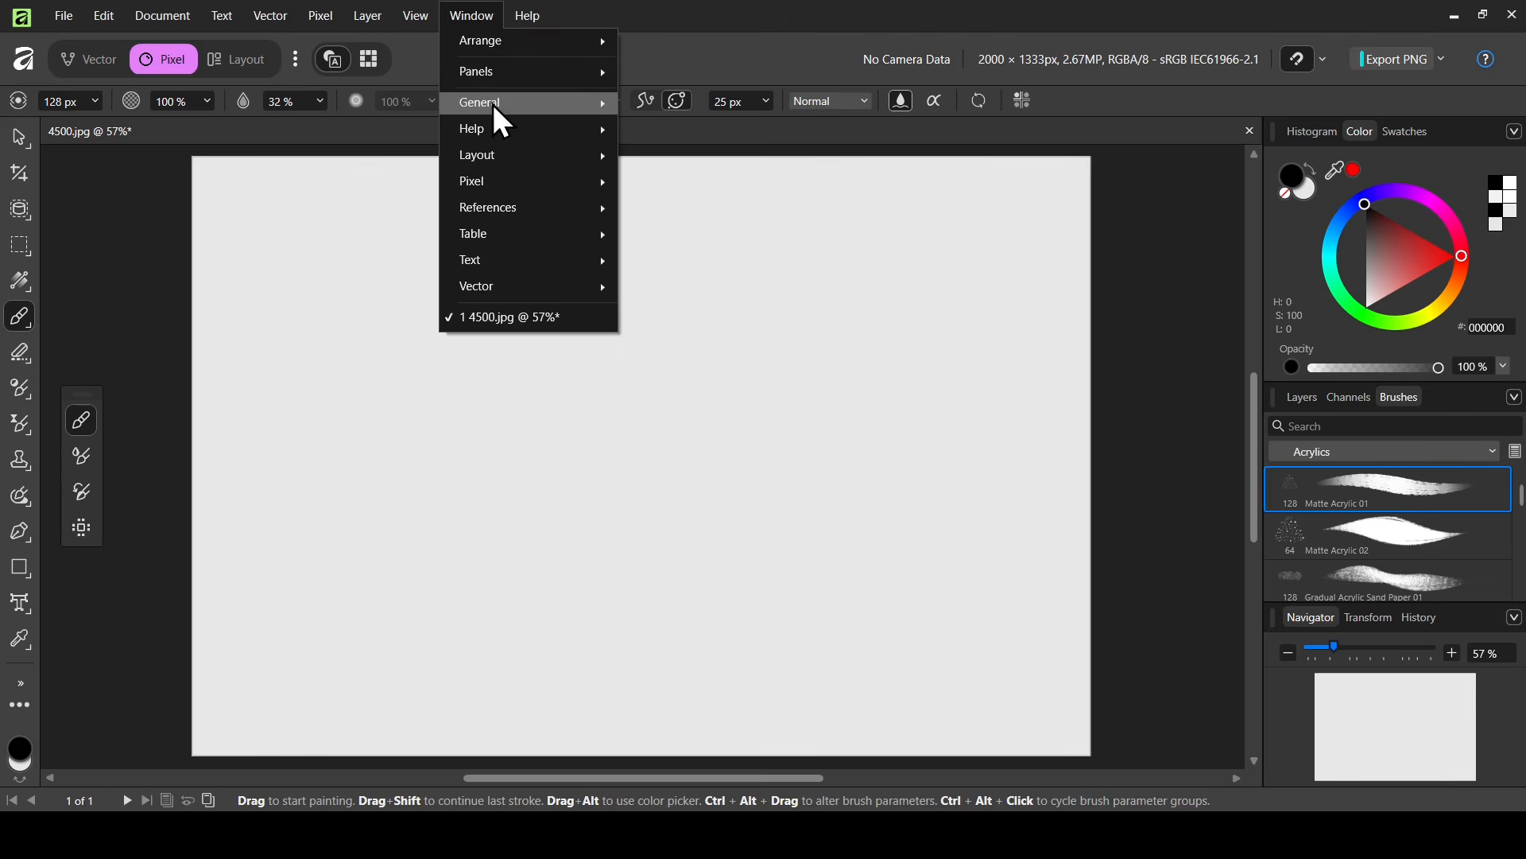
{"action": "mouse_move", "coordinate": [493, 104]}
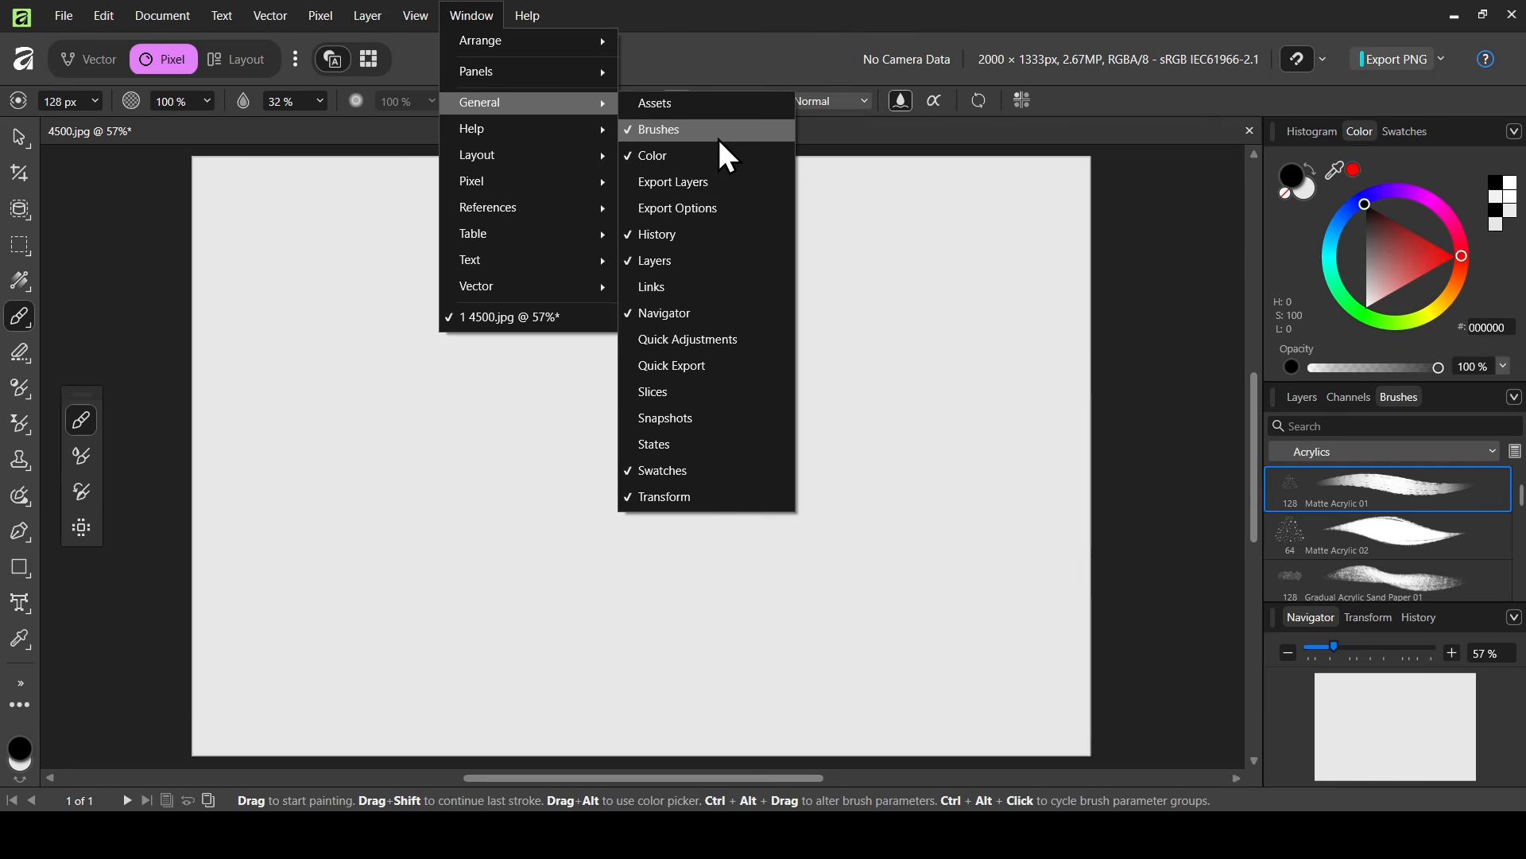
{"action": "left_click", "coordinate": [828, 6]}
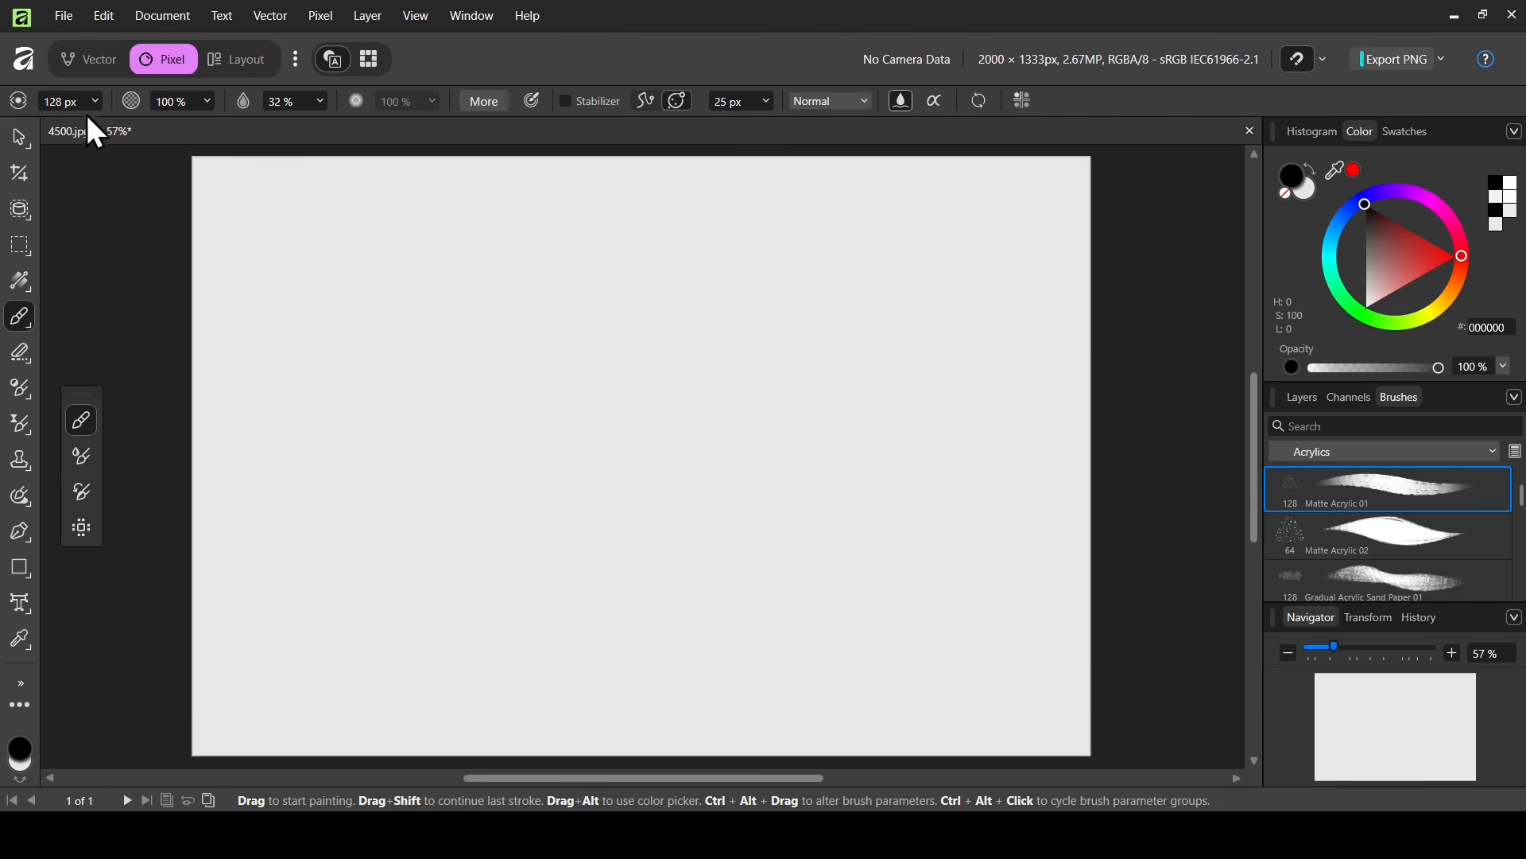
With Matte Acrylic 01, paint black on the Fill layer over the woman's face and cover part of that area with white FFFFFF.
{"action": "mouse_move", "coordinate": [515, 373]}
{"action": "left_mouse_down"}
{"action": "mouse_move", "coordinate": [699, 332]}
{"action": "mouse_move", "coordinate": [635, 411]}
{"action": "mouse_move", "coordinate": [814, 400]}
{"action": "mouse_move", "coordinate": [867, 365]}
{"action": "mouse_move", "coordinate": [615, 265]}
{"action": "mouse_move", "coordinate": [679, 308]}
{"action": "mouse_move", "coordinate": [579, 442]}
{"action": "mouse_move", "coordinate": [647, 415]}
{"action": "mouse_move", "coordinate": [608, 469]}
{"action": "left_mouse_up"}
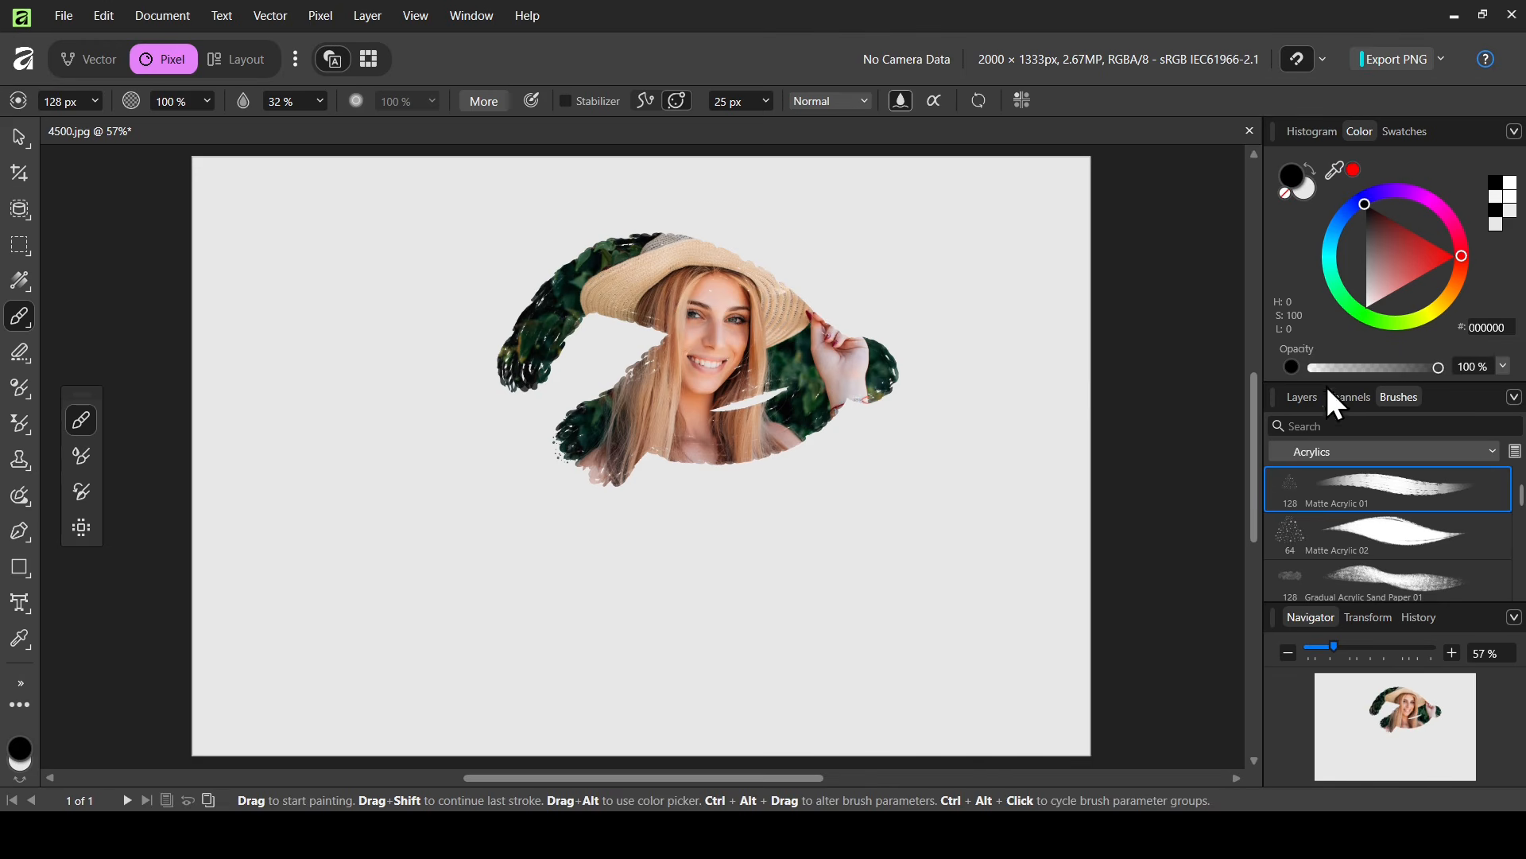
{"action": "left_click", "coordinate": [1303, 397]}
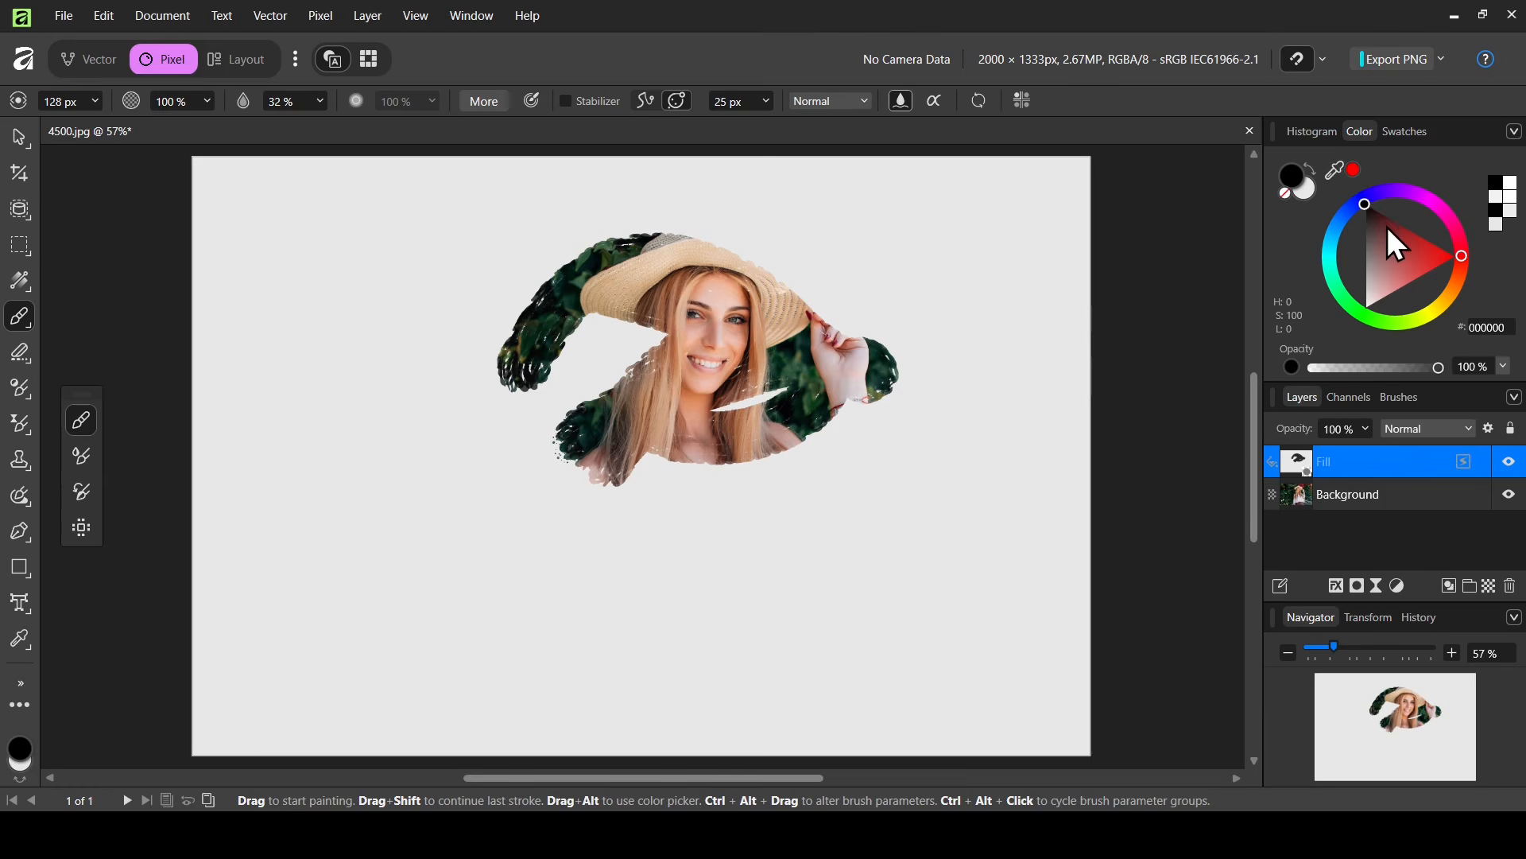
{"action": "left_click_drag", "start_coordinate": [1387, 226], "coordinate": [1363, 309]}
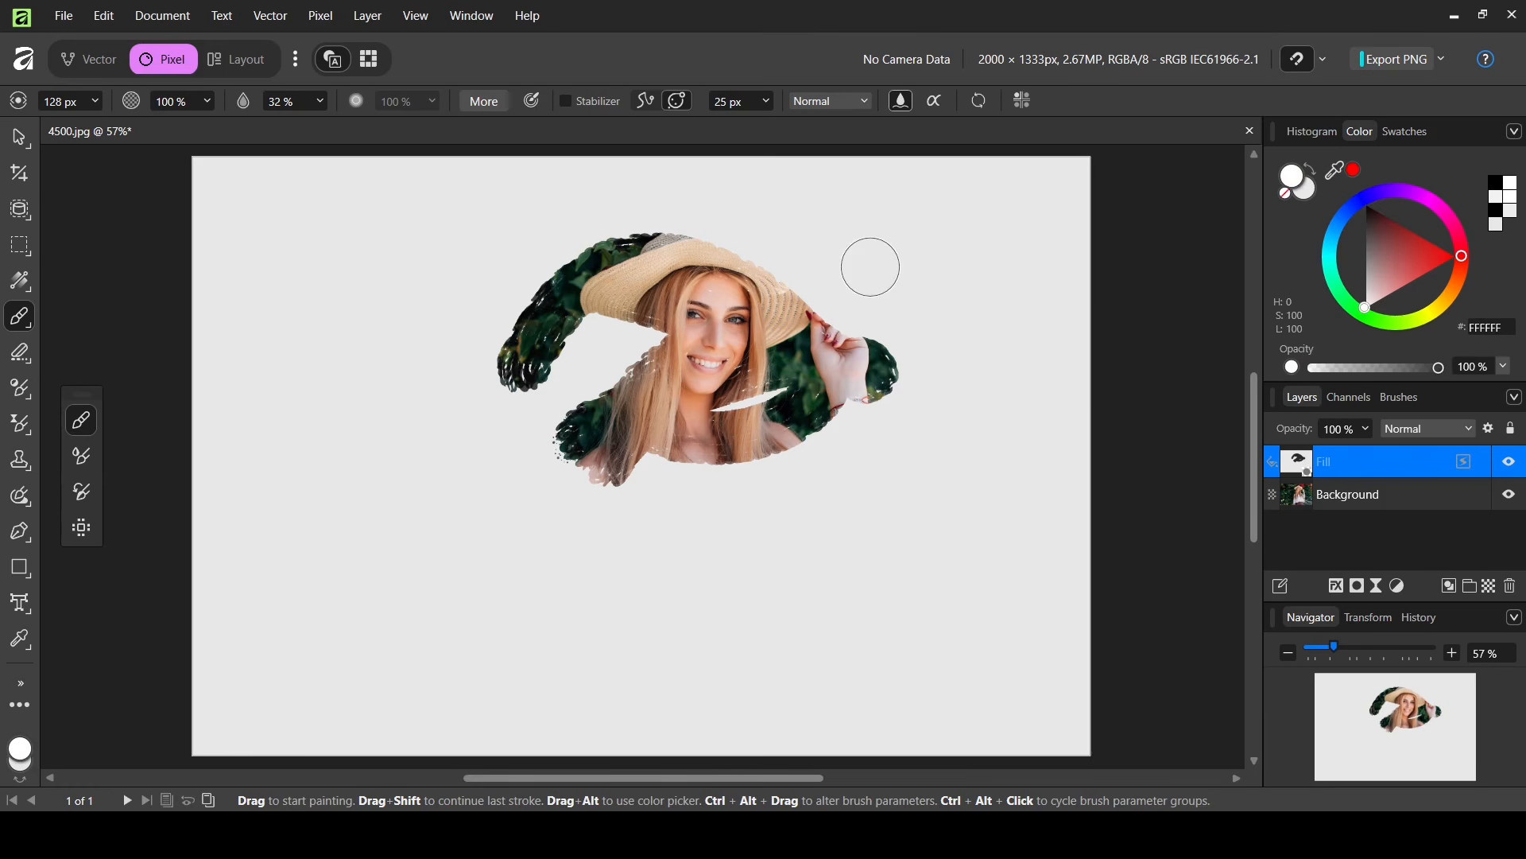
{"action": "mouse_move", "coordinate": [871, 349]}
{"action": "left_mouse_down"}
{"action": "mouse_move", "coordinate": [871, 381]}
{"action": "mouse_move", "coordinate": [893, 337]}
{"action": "mouse_move", "coordinate": [884, 398]}
{"action": "left_mouse_up"}
{"action": "mouse_move", "coordinate": [868, 305]}
{"action": "left_mouse_down"}
{"action": "mouse_move", "coordinate": [823, 294]}
{"action": "mouse_move", "coordinate": [760, 331]}
{"action": "mouse_move", "coordinate": [747, 238]}
{"action": "mouse_move", "coordinate": [627, 474]}
{"action": "left_mouse_up"}
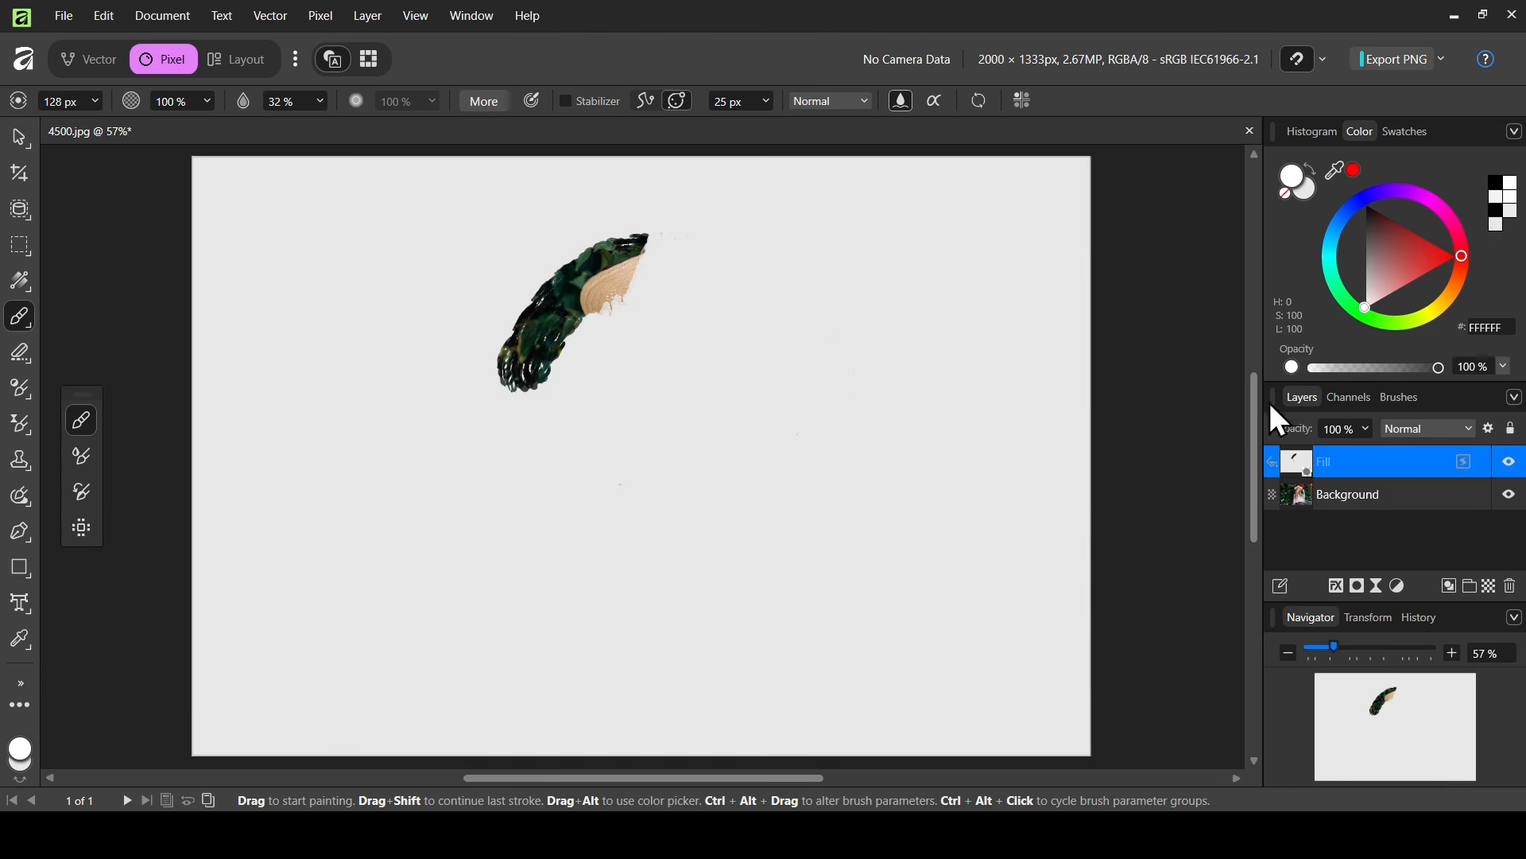
Try painting the Fill layer with pure red FF0000 over the woman's raised hand, and undo the last stroke.
{"action": "left_click_drag", "start_coordinate": [1404, 260], "coordinate": [1490, 252]}
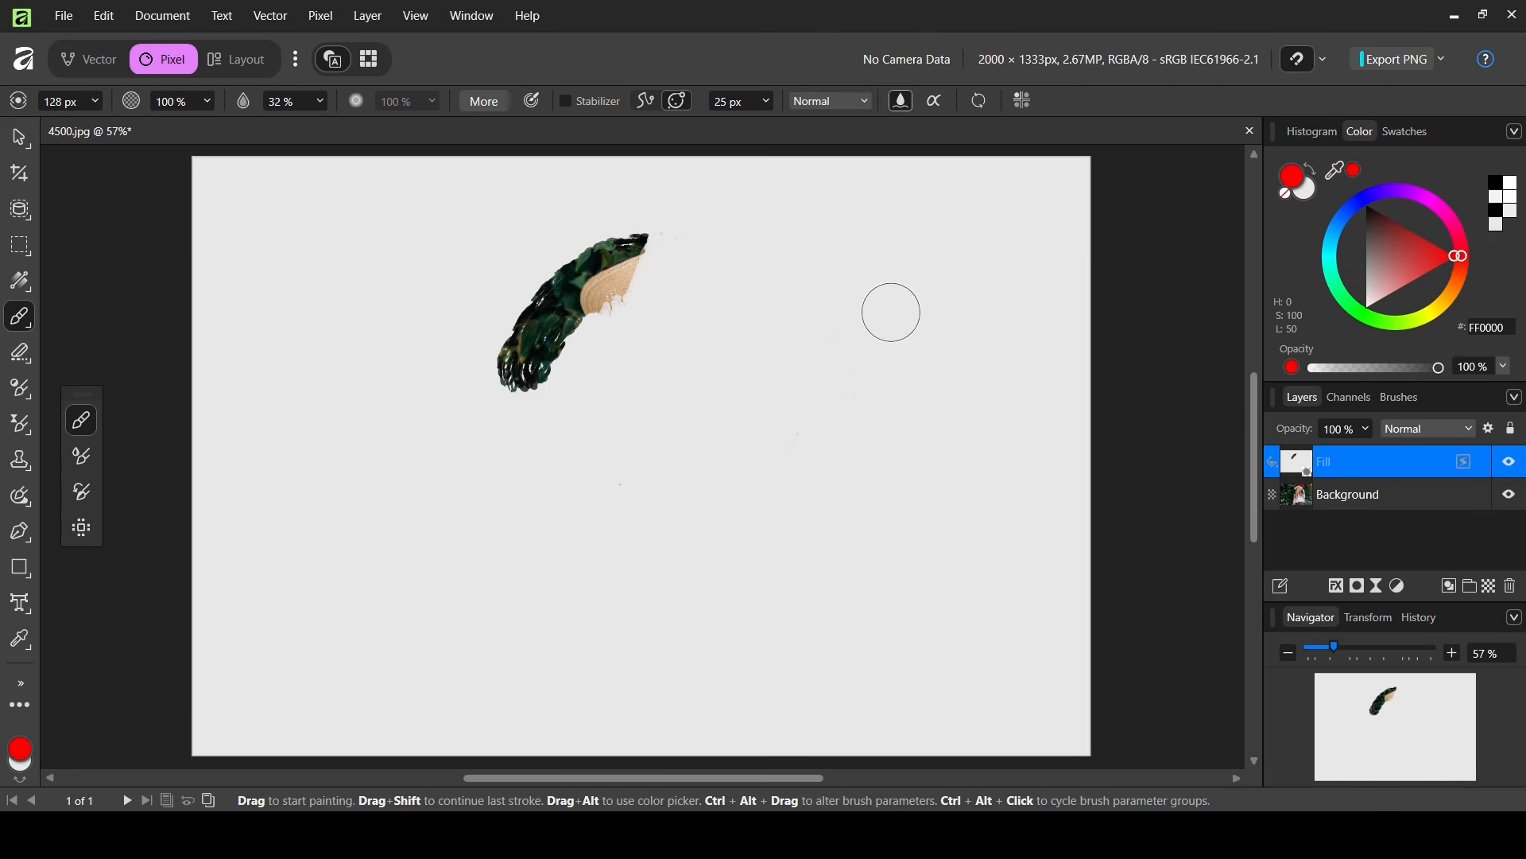
{"action": "mouse_move", "coordinate": [890, 310]}
{"action": "left_mouse_down"}
{"action": "mouse_move", "coordinate": [816, 363]}
{"action": "mouse_move", "coordinate": [752, 461]}
{"action": "mouse_move", "coordinate": [755, 412]}
{"action": "mouse_move", "coordinate": [845, 400]}
{"action": "mouse_move", "coordinate": [875, 421]}
{"action": "left_mouse_up"}
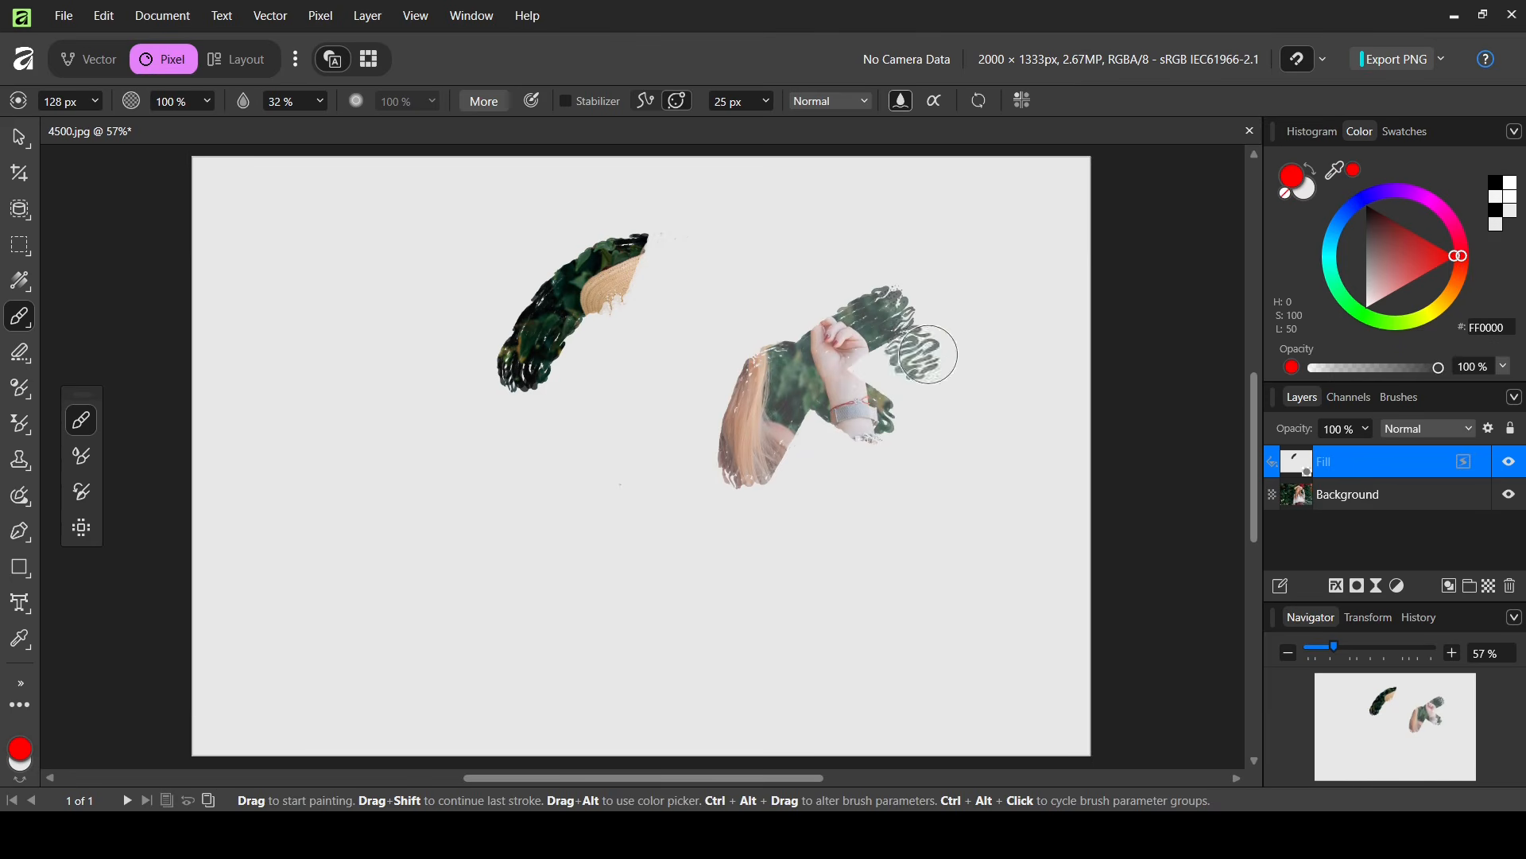
{"action": "mouse_move", "coordinate": [950, 374]}
{"action": "left_mouse_down"}
{"action": "mouse_move", "coordinate": [976, 395]}
{"action": "mouse_move", "coordinate": [944, 386]}
{"action": "left_mouse_up"}
{"action": "key", "text": "ctrl+z"}
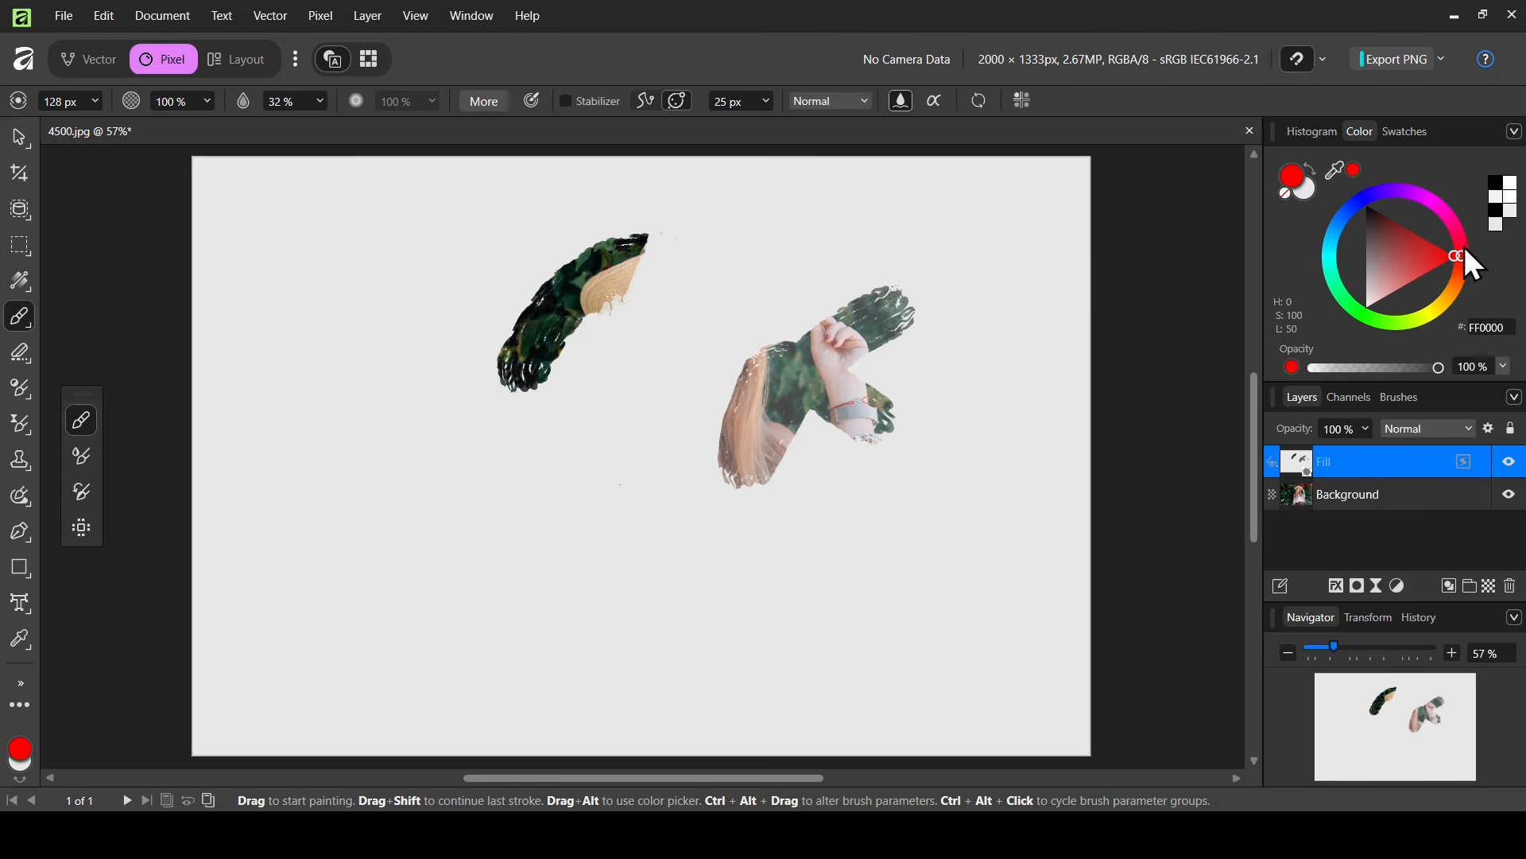
Try separate brush strokes on the lower part of the Fill layer in dark red 6A0000 and pink FFACAC.
{"action": "mouse_move", "coordinate": [1420, 234]}
{"action": "left_mouse_down"}
{"action": "mouse_move", "coordinate": [1404, 241]}
{"action": "mouse_move", "coordinate": [1405, 218]}
{"action": "left_mouse_up"}
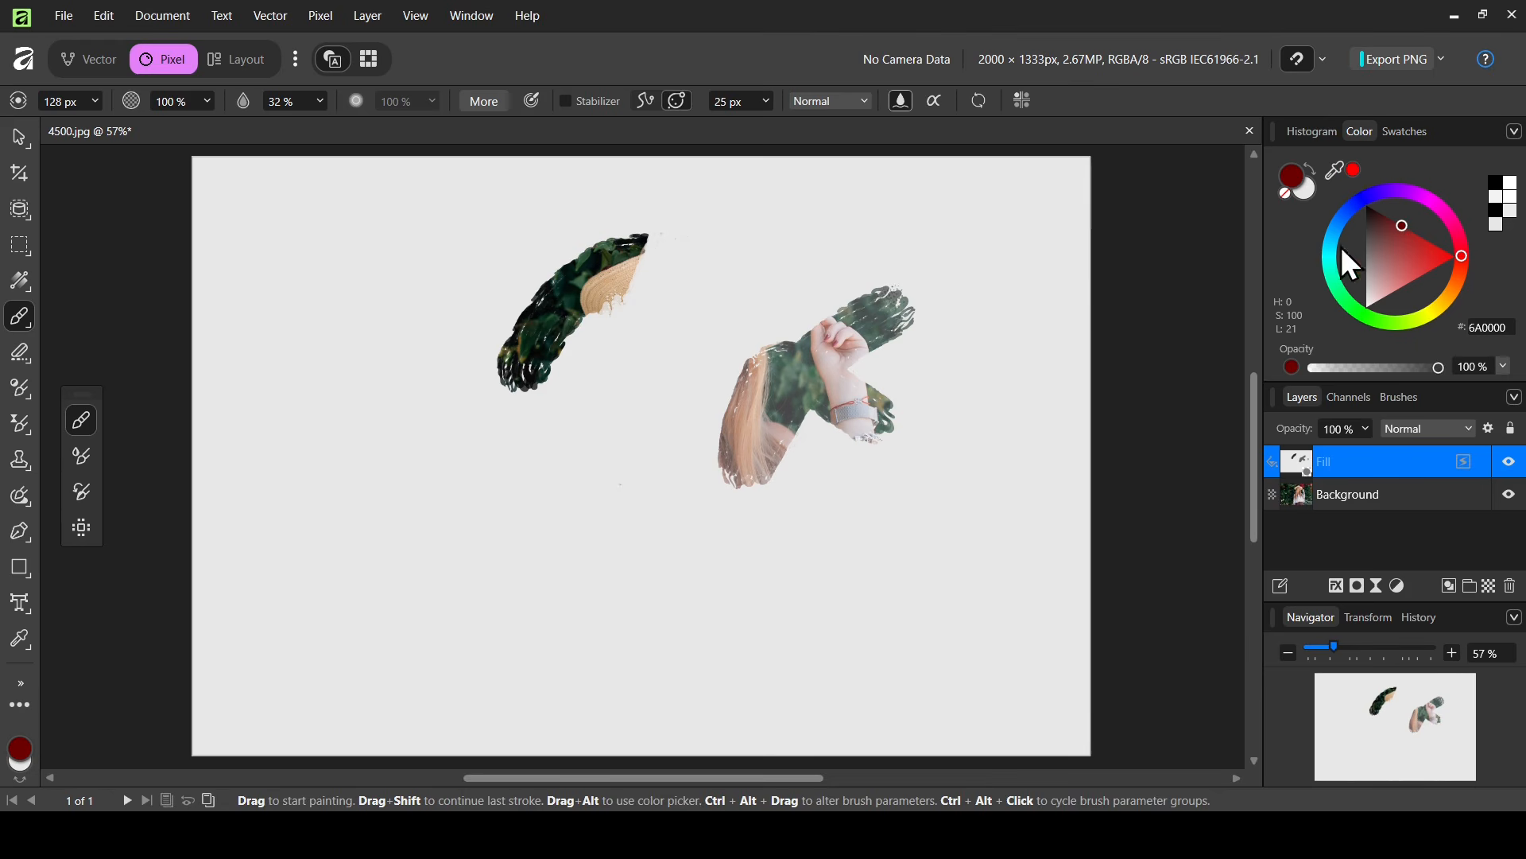
{"action": "mouse_move", "coordinate": [942, 489]}
{"action": "left_mouse_down"}
{"action": "mouse_move", "coordinate": [830, 571]}
{"action": "mouse_move", "coordinate": [960, 511]}
{"action": "mouse_move", "coordinate": [904, 542]}
{"action": "left_mouse_up"}
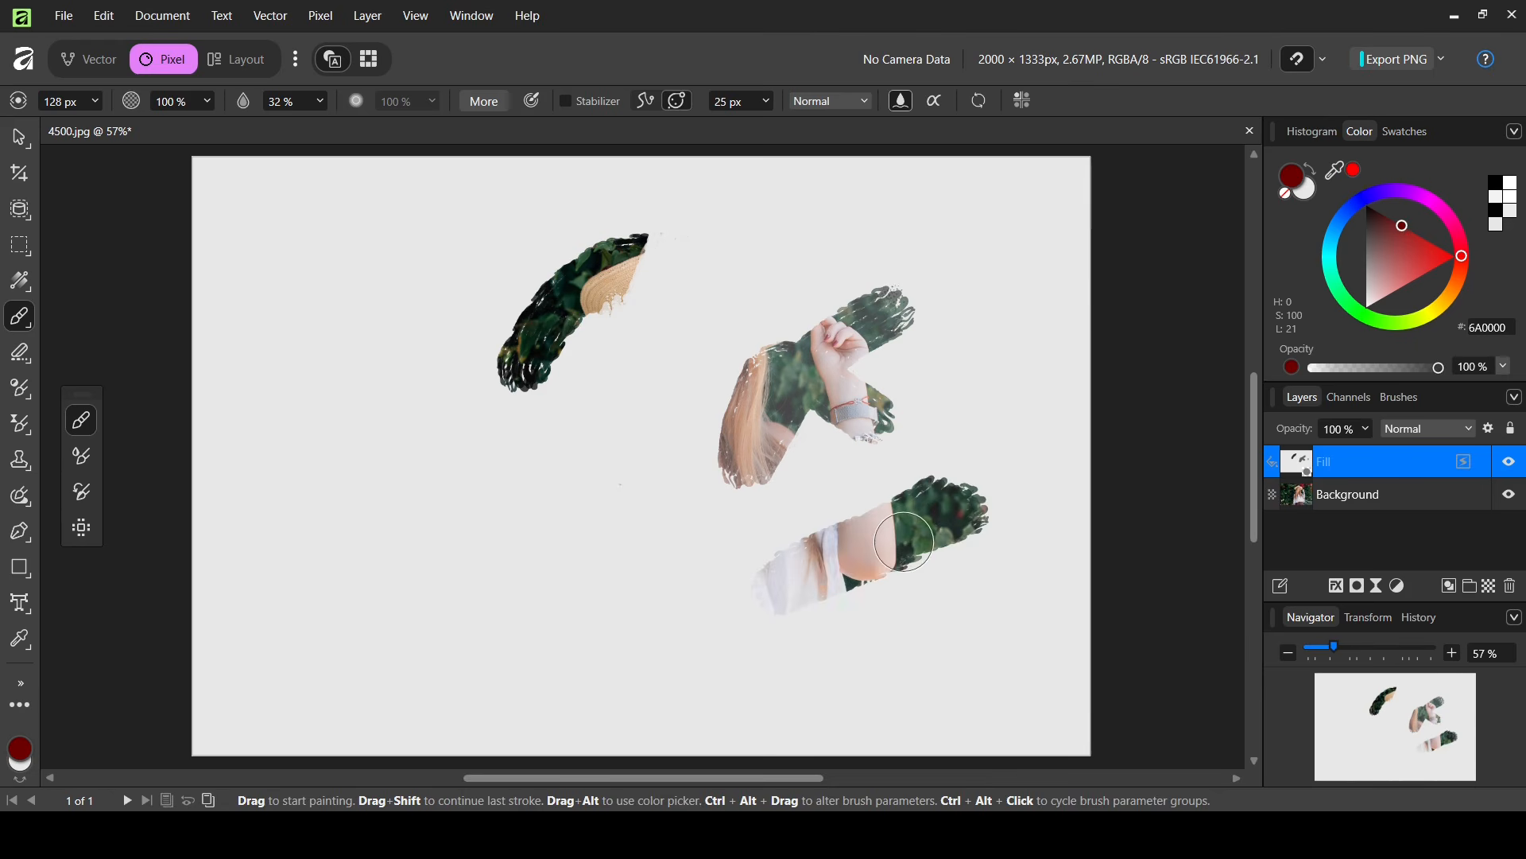
{"action": "left_click", "coordinate": [1392, 288]}
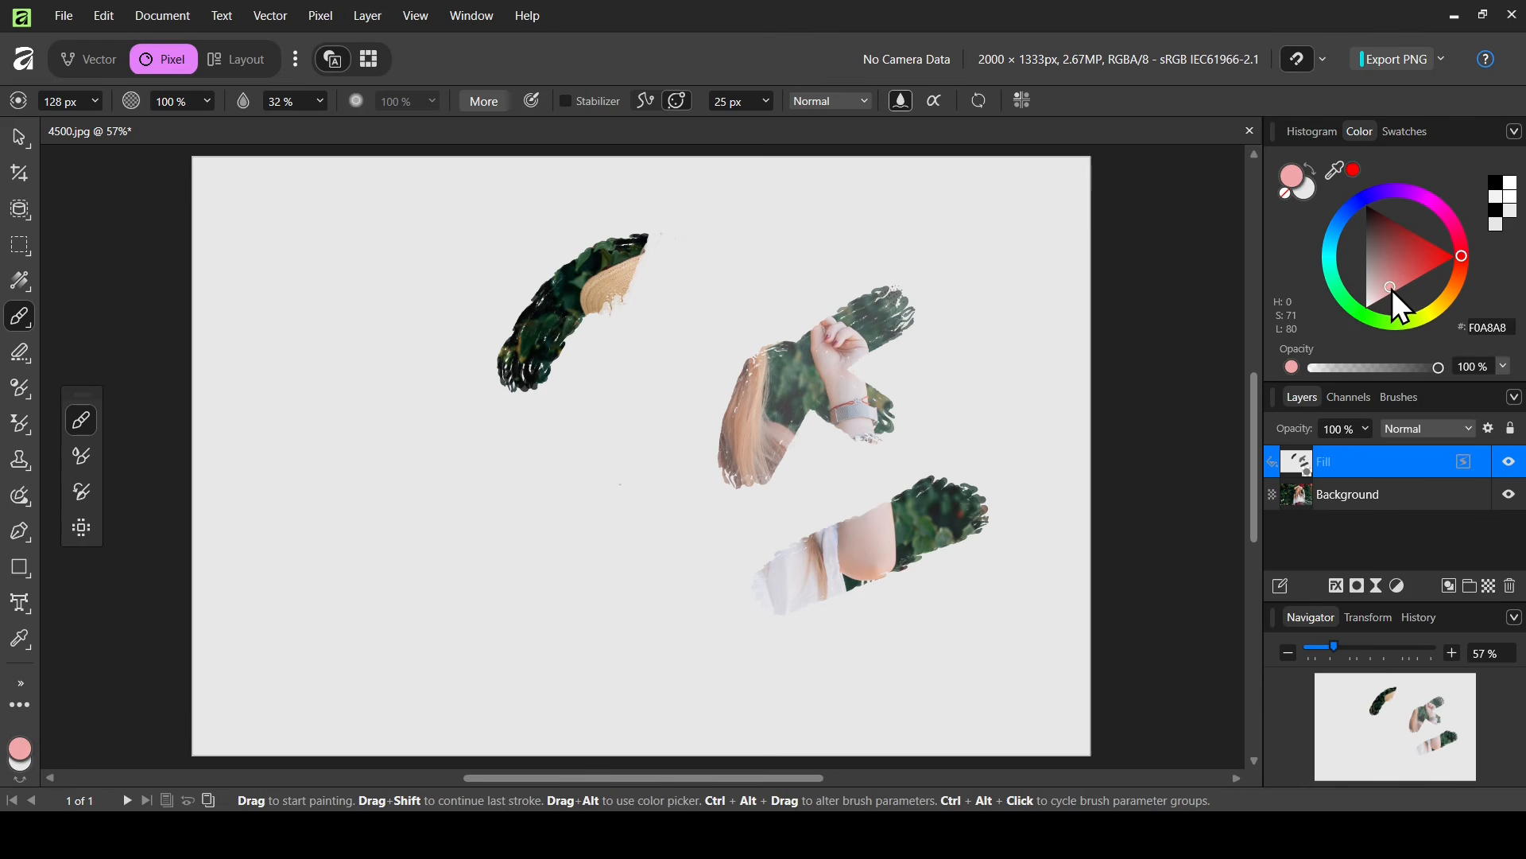
{"action": "left_click_drag", "start_coordinate": [1391, 289], "coordinate": [1399, 303]}
{"action": "mouse_move", "coordinate": [597, 546]}
{"action": "left_mouse_down"}
{"action": "mouse_move", "coordinate": [483, 530]}
{"action": "mouse_move", "coordinate": [584, 541]}
{"action": "mouse_move", "coordinate": [609, 523]}
{"action": "mouse_move", "coordinate": [562, 509]}
{"action": "left_mouse_up"}
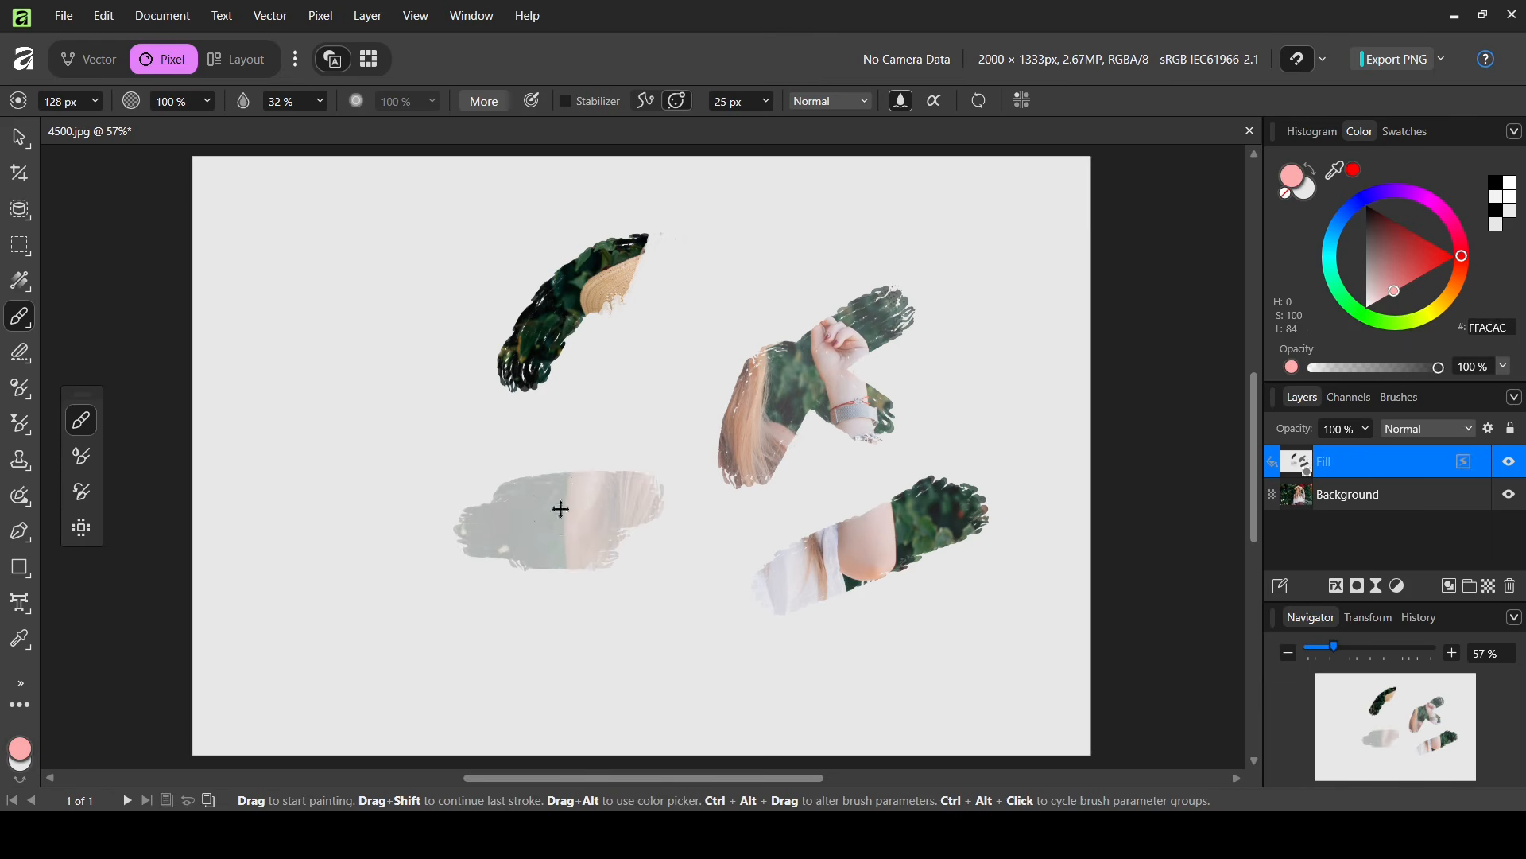
Undo all the test brush strokes on the Fill layer, including one more pink trial stroke.
{"action": "key", "text": "ctrl+z"}
{"action": "key", "text": "ctrl+z"}
{"action": "key", "text": "ctrl+z"}
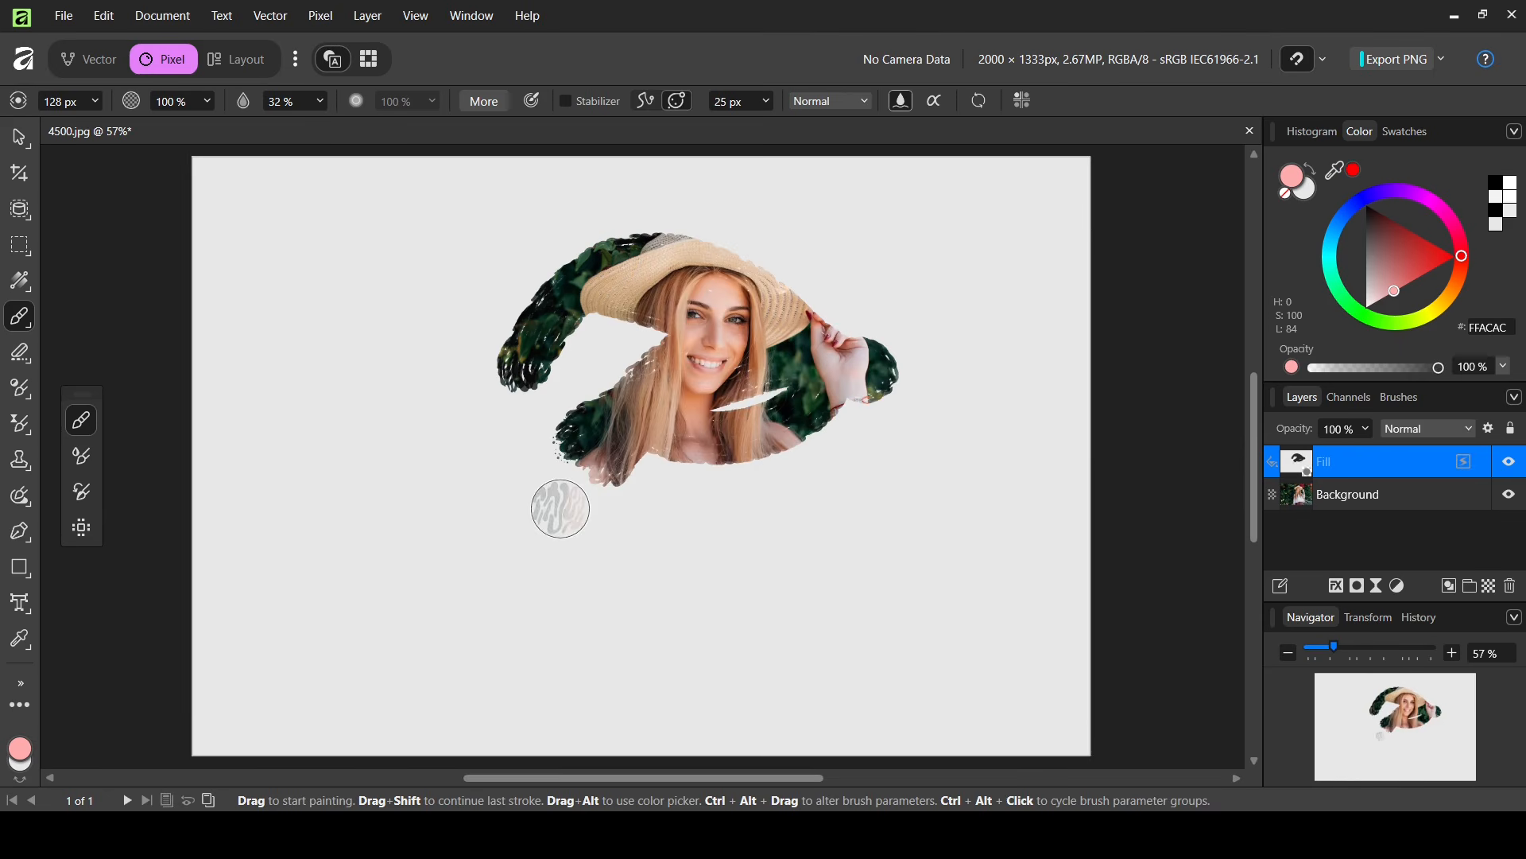
{"action": "key", "text": "ctrl+z"}
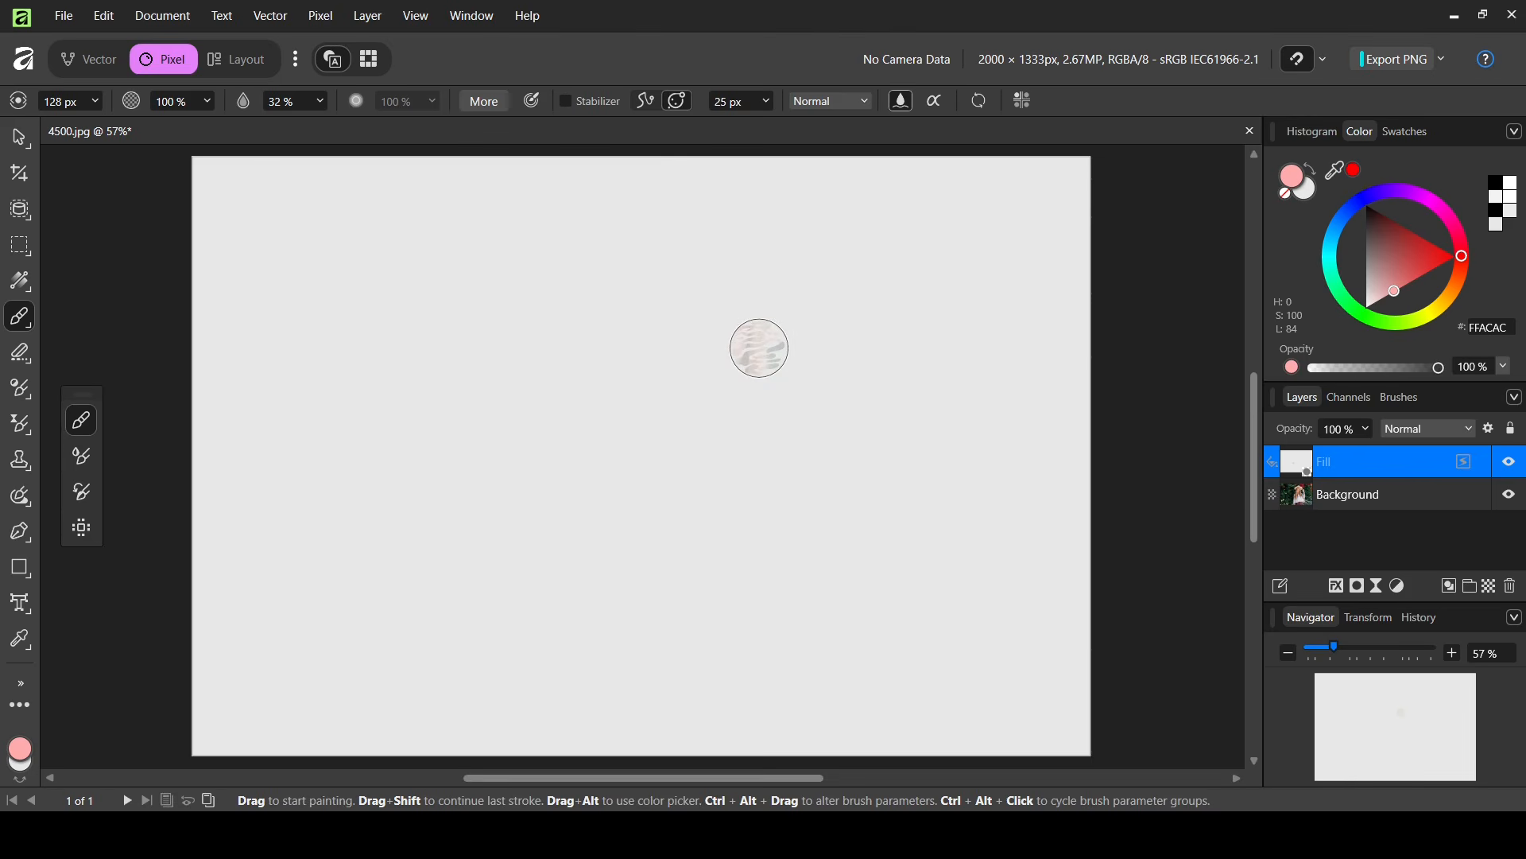
{"action": "mouse_move", "coordinate": [759, 347]}
{"action": "left_mouse_down"}
{"action": "mouse_move", "coordinate": [840, 334]}
{"action": "mouse_move", "coordinate": [853, 300]}
{"action": "mouse_move", "coordinate": [829, 319]}
{"action": "mouse_move", "coordinate": [904, 338]}
{"action": "mouse_move", "coordinate": [887, 354]}
{"action": "mouse_move", "coordinate": [919, 303]}
{"action": "left_mouse_up"}
{"action": "key", "text": "ctrl+z"}
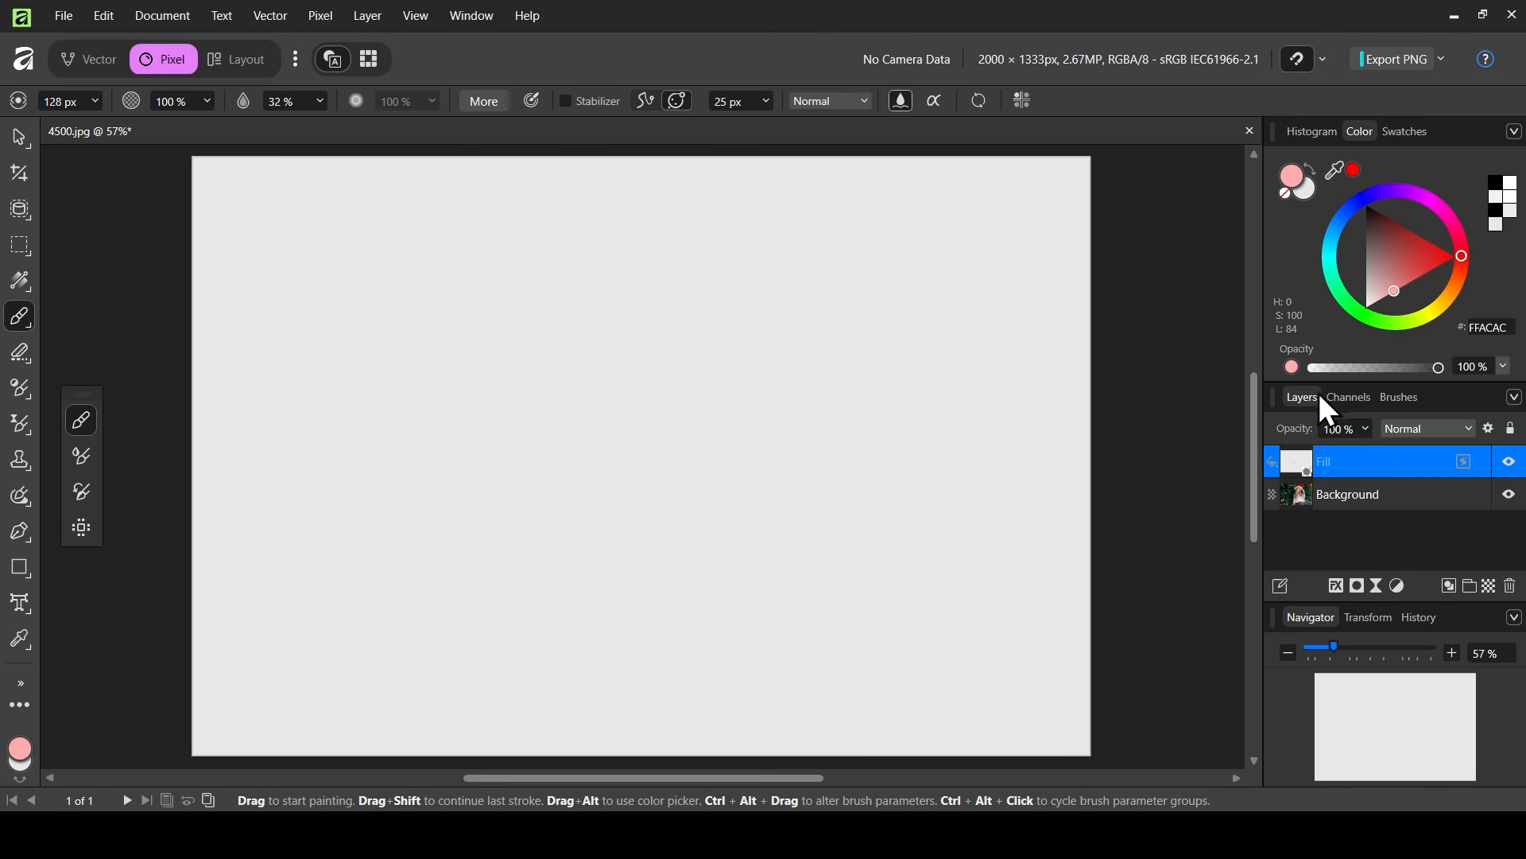
Try a red FF0000 brush stroke on a new pixel layer above Fill, and delete that layer.
{"action": "left_click", "coordinate": [1491, 589]}
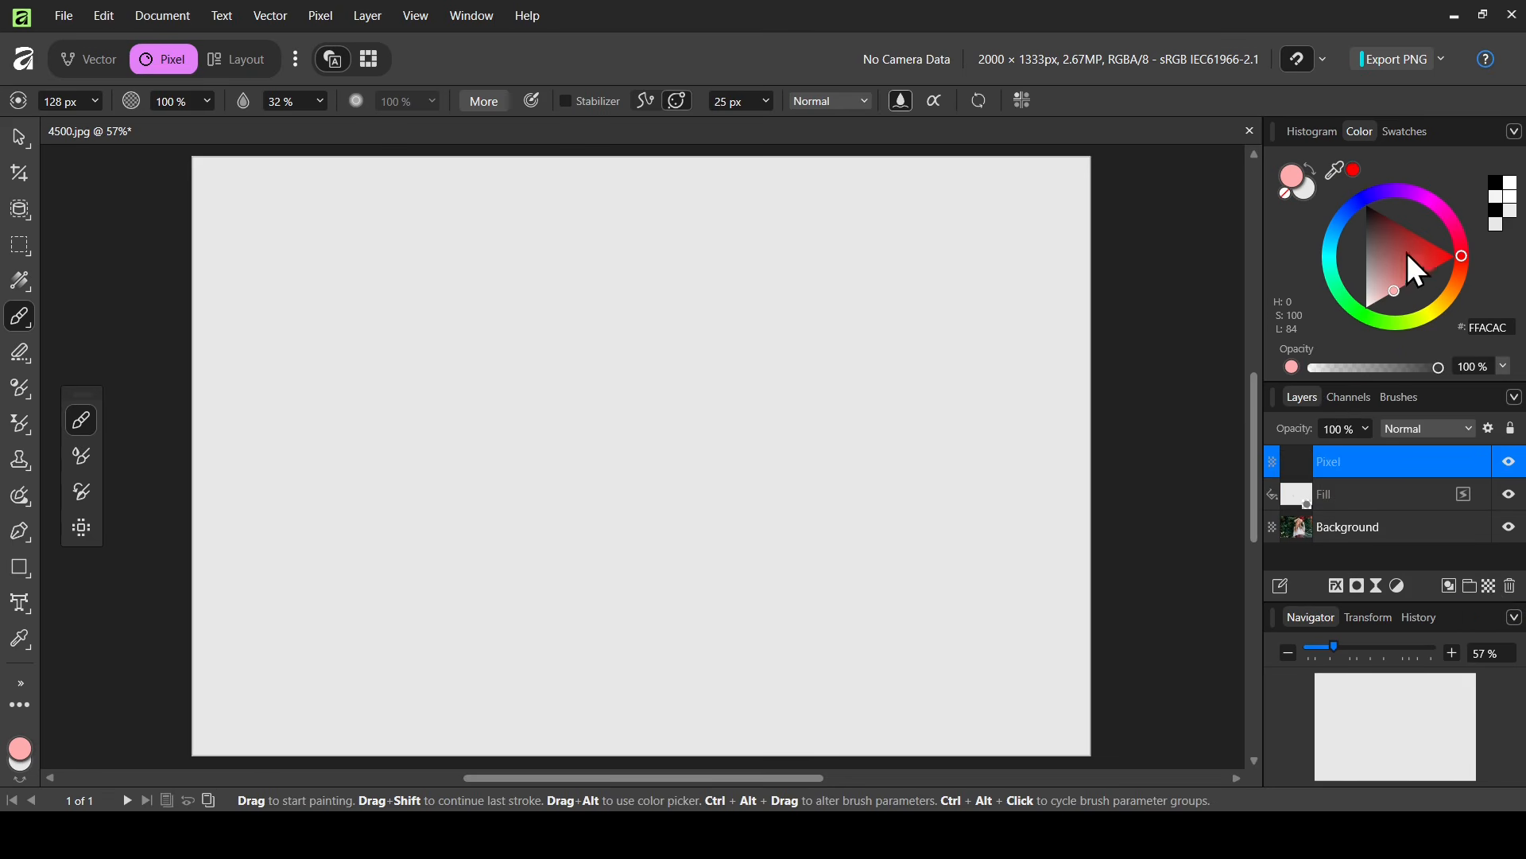
{"action": "left_click_drag", "start_coordinate": [1407, 254], "coordinate": [1498, 268]}
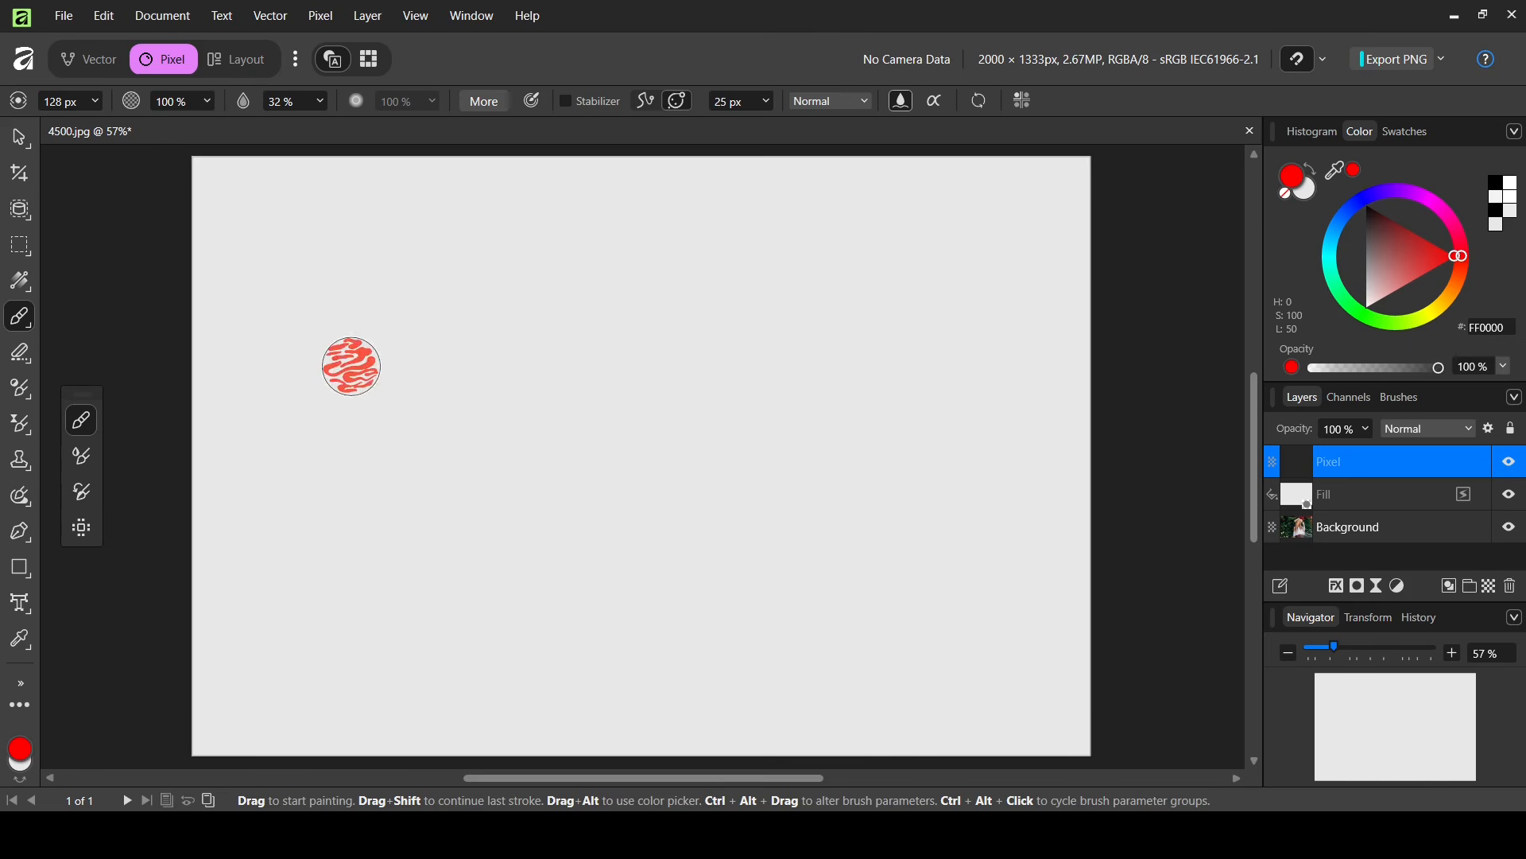
{"action": "mouse_move", "coordinate": [398, 318]}
{"action": "left_mouse_down"}
{"action": "mouse_move", "coordinate": [437, 348]}
{"action": "mouse_move", "coordinate": [579, 305]}
{"action": "mouse_move", "coordinate": [735, 301]}
{"action": "mouse_move", "coordinate": [540, 612]}
{"action": "left_mouse_up"}
{"action": "key", "text": "ctrl+z"}
{"action": "key", "text": "ctrl+z"}
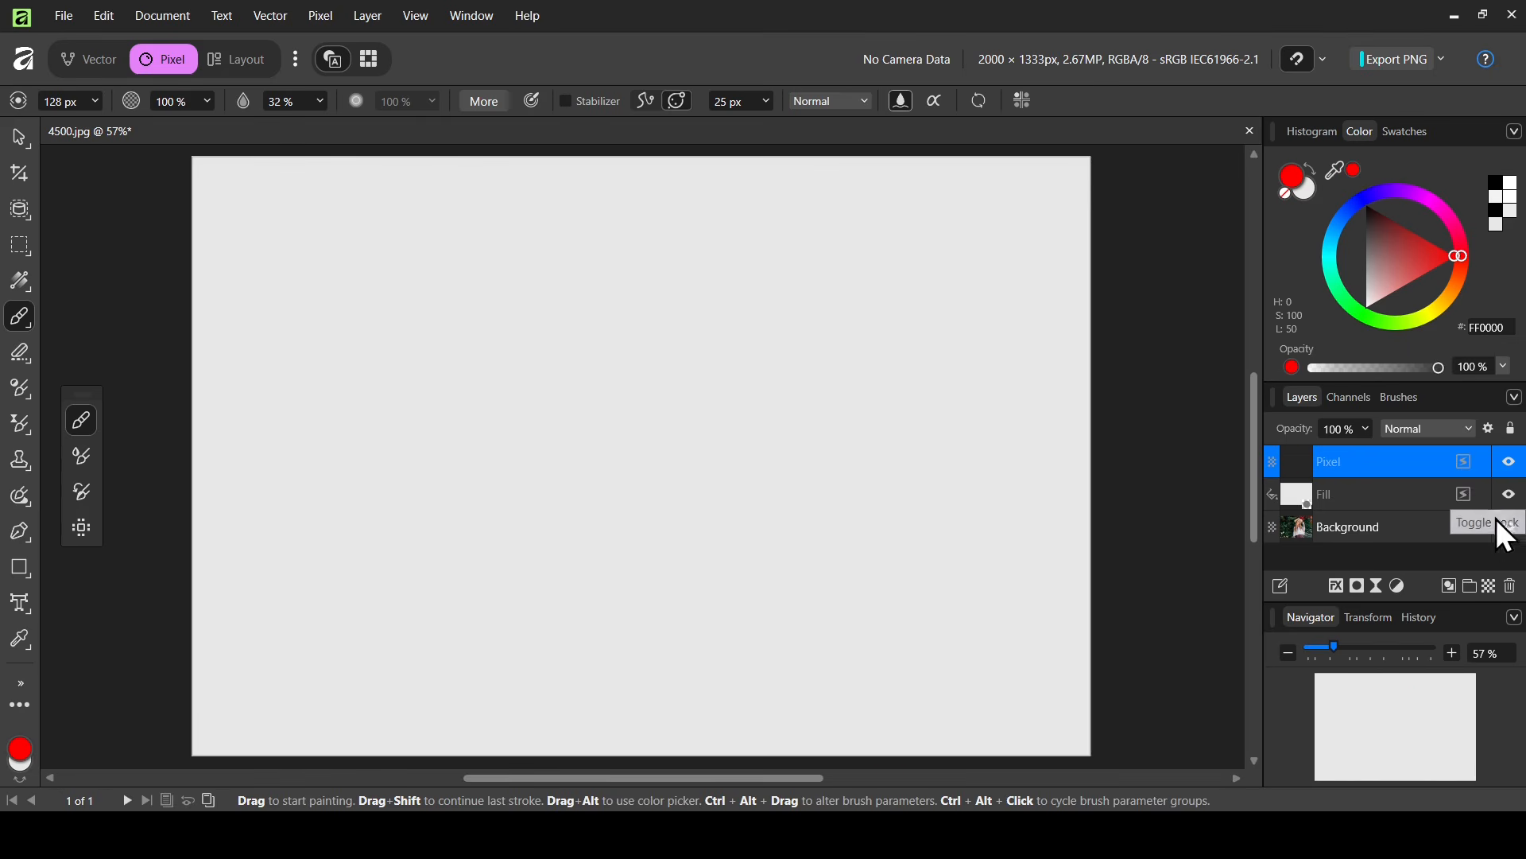
{"action": "left_click", "coordinate": [1511, 588]}
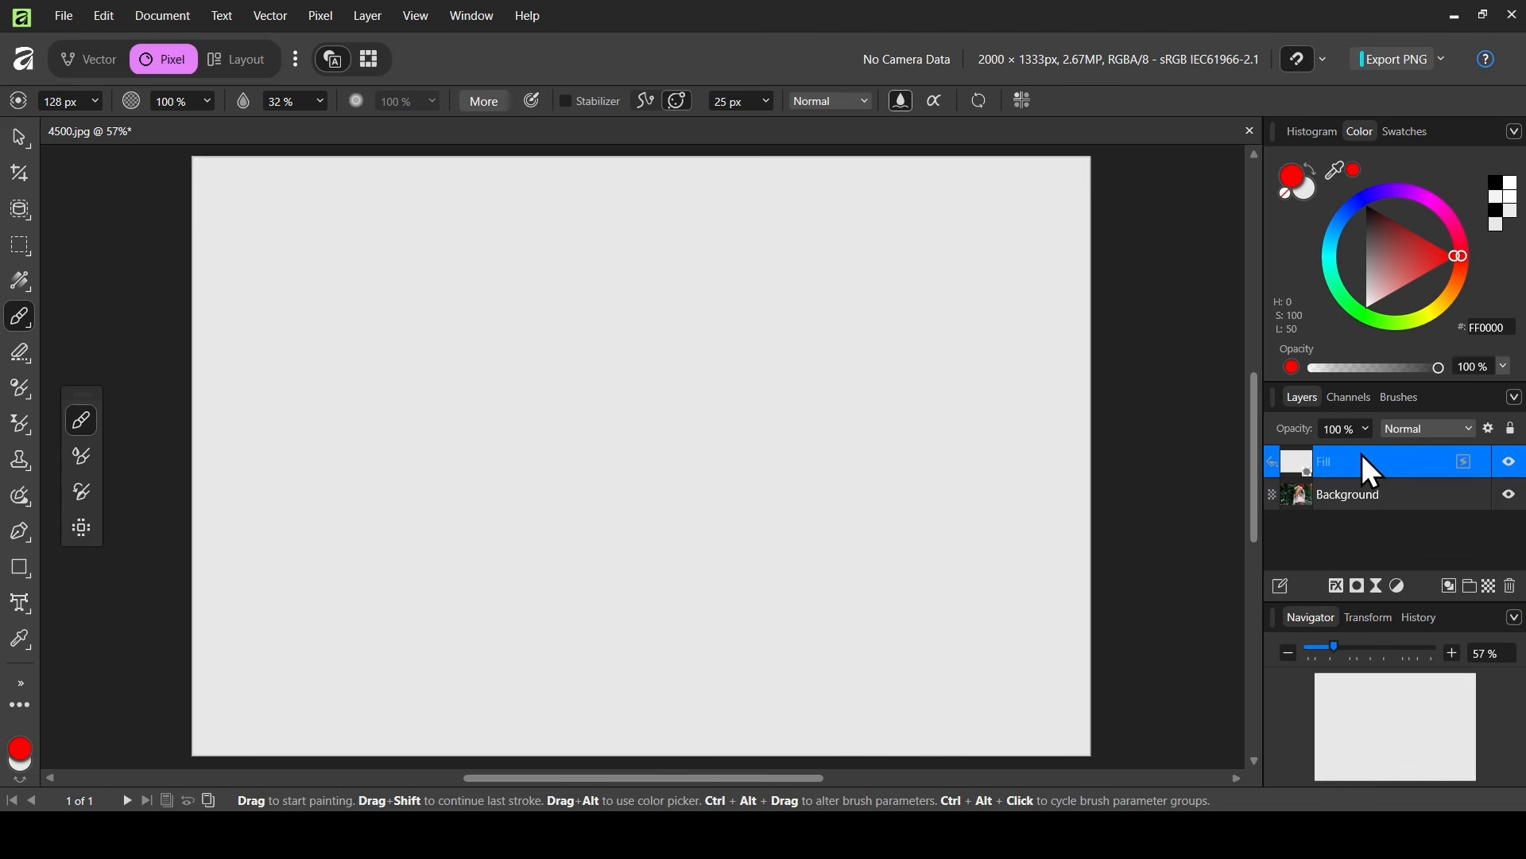
Paint three red strokes on the canvas with no layer selected, and delete the resulting pixel layer.
{"action": "left_click", "coordinate": [1396, 534]}
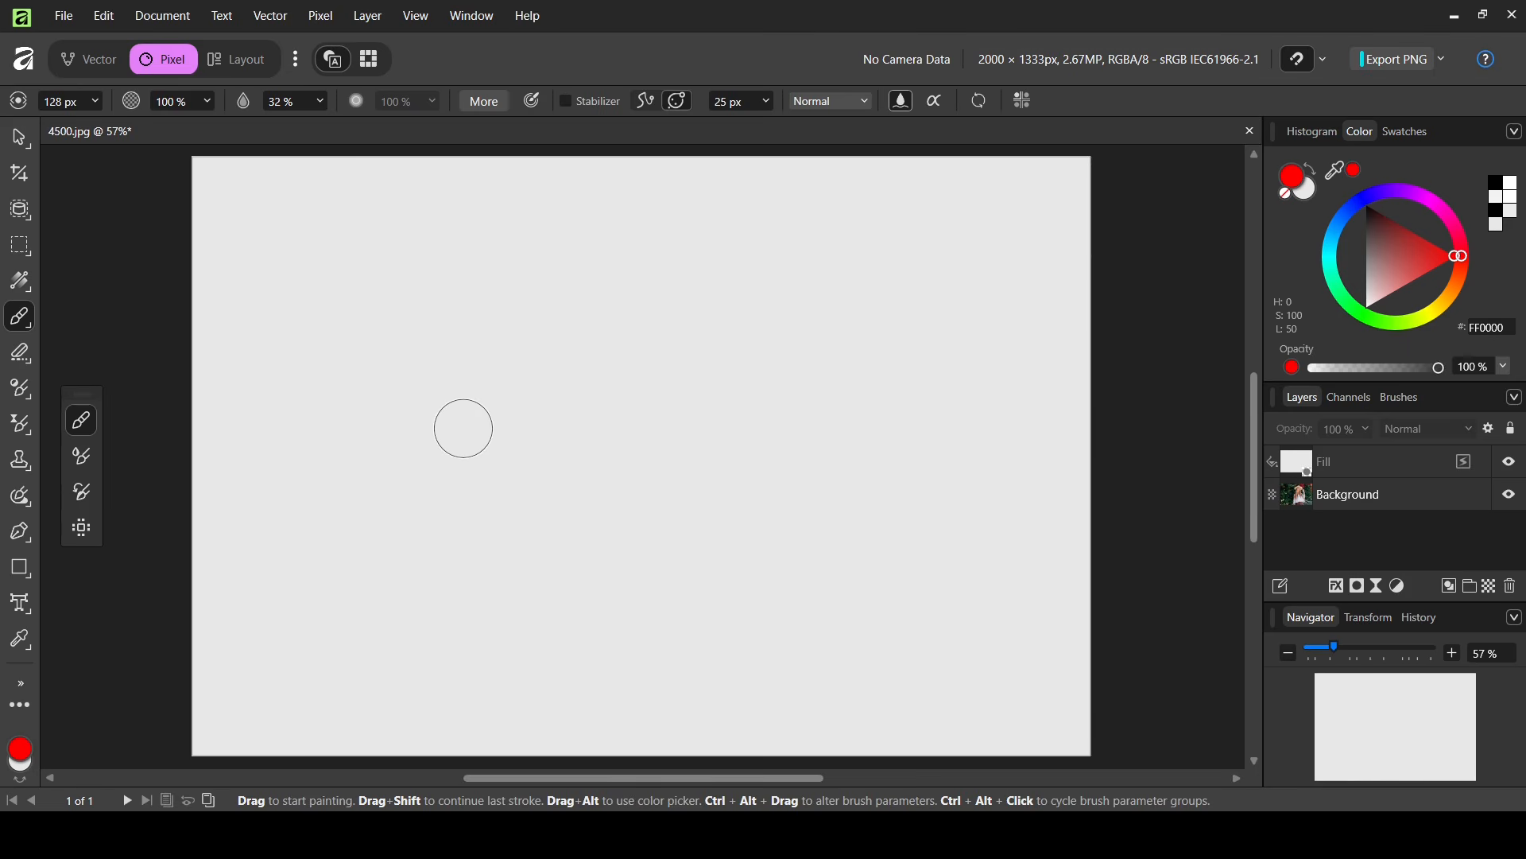
{"action": "mouse_move", "coordinate": [461, 428]}
{"action": "left_mouse_down"}
{"action": "mouse_move", "coordinate": [521, 349]}
{"action": "mouse_move", "coordinate": [562, 332]}
{"action": "mouse_move", "coordinate": [665, 378]}
{"action": "mouse_move", "coordinate": [718, 455]}
{"action": "left_mouse_up"}
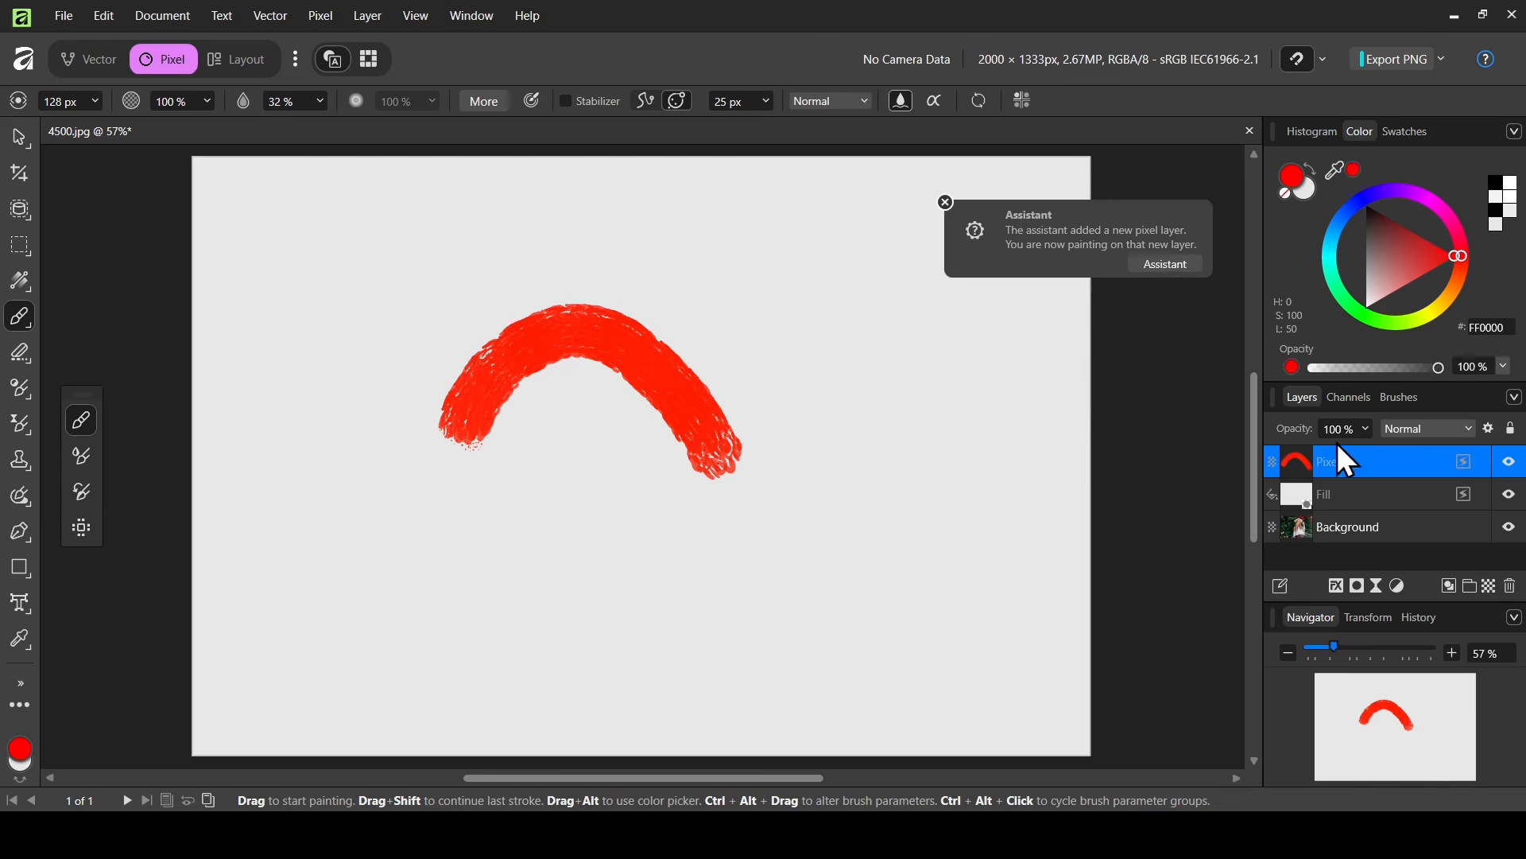
{"action": "left_click_drag", "start_coordinate": [807, 405], "coordinate": [887, 235]}
{"action": "left_click_drag", "start_coordinate": [592, 245], "coordinate": [210, 358]}
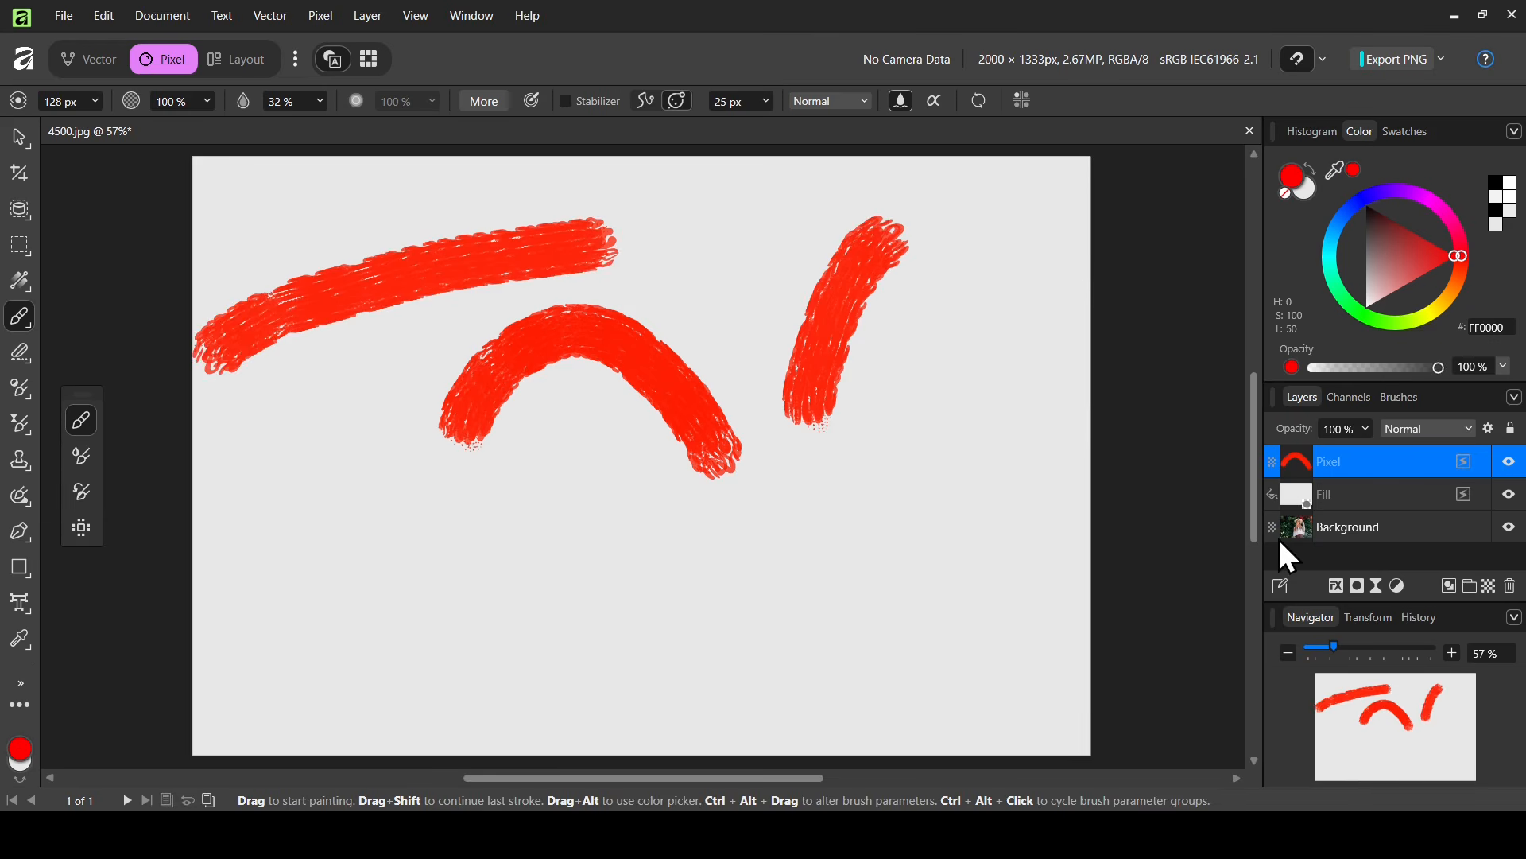
{"action": "left_click", "coordinate": [1510, 586]}
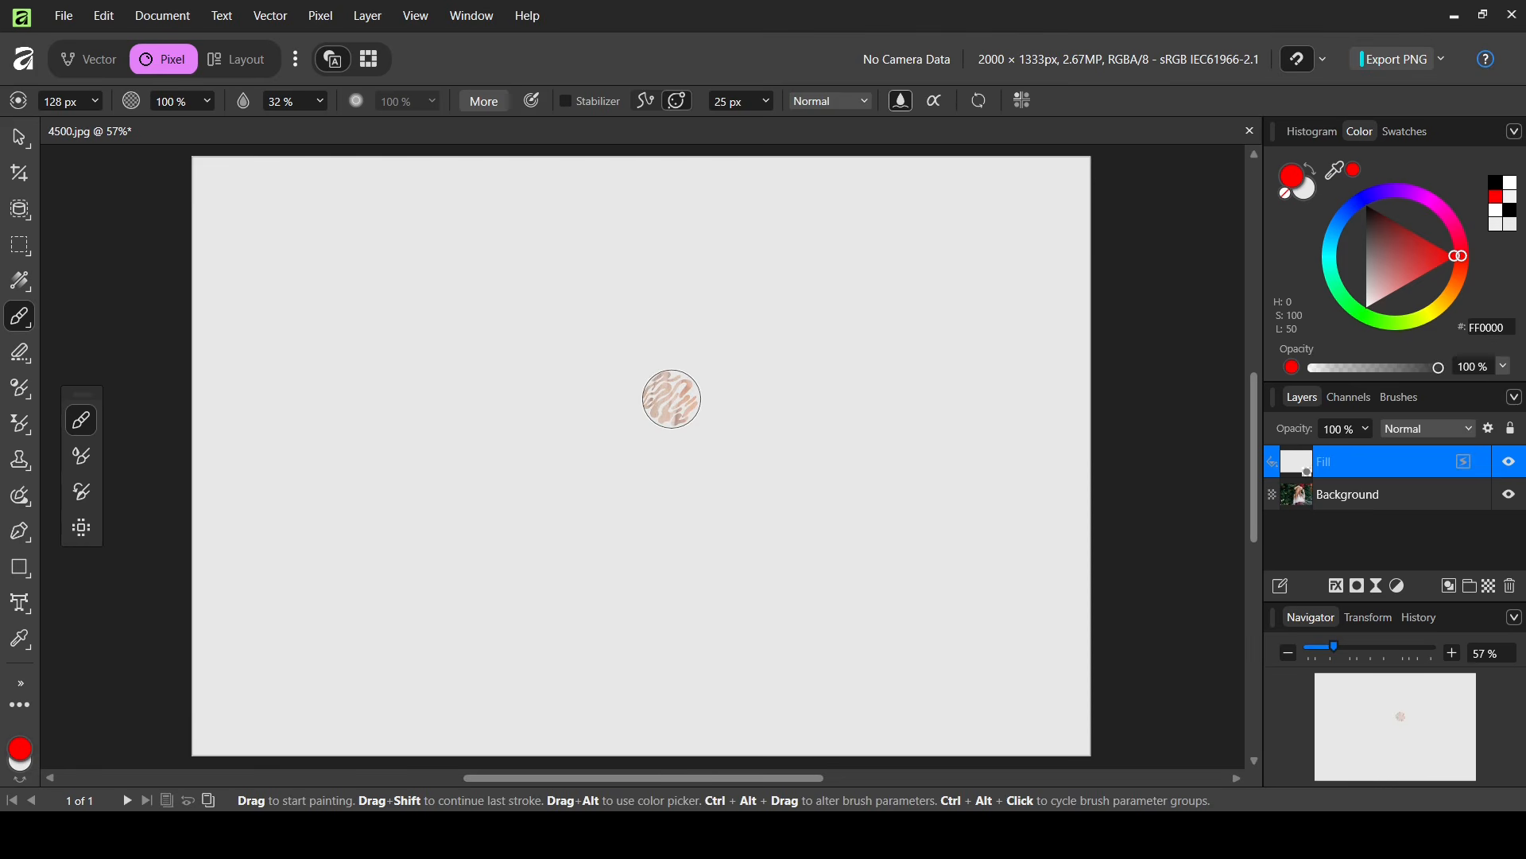
With the Fill layer selected, switch the brush library to the Paint Splash Brushes 2 category.
{"action": "left_click", "coordinate": [1397, 400]}
{"action": "left_click", "coordinate": [1308, 399]}
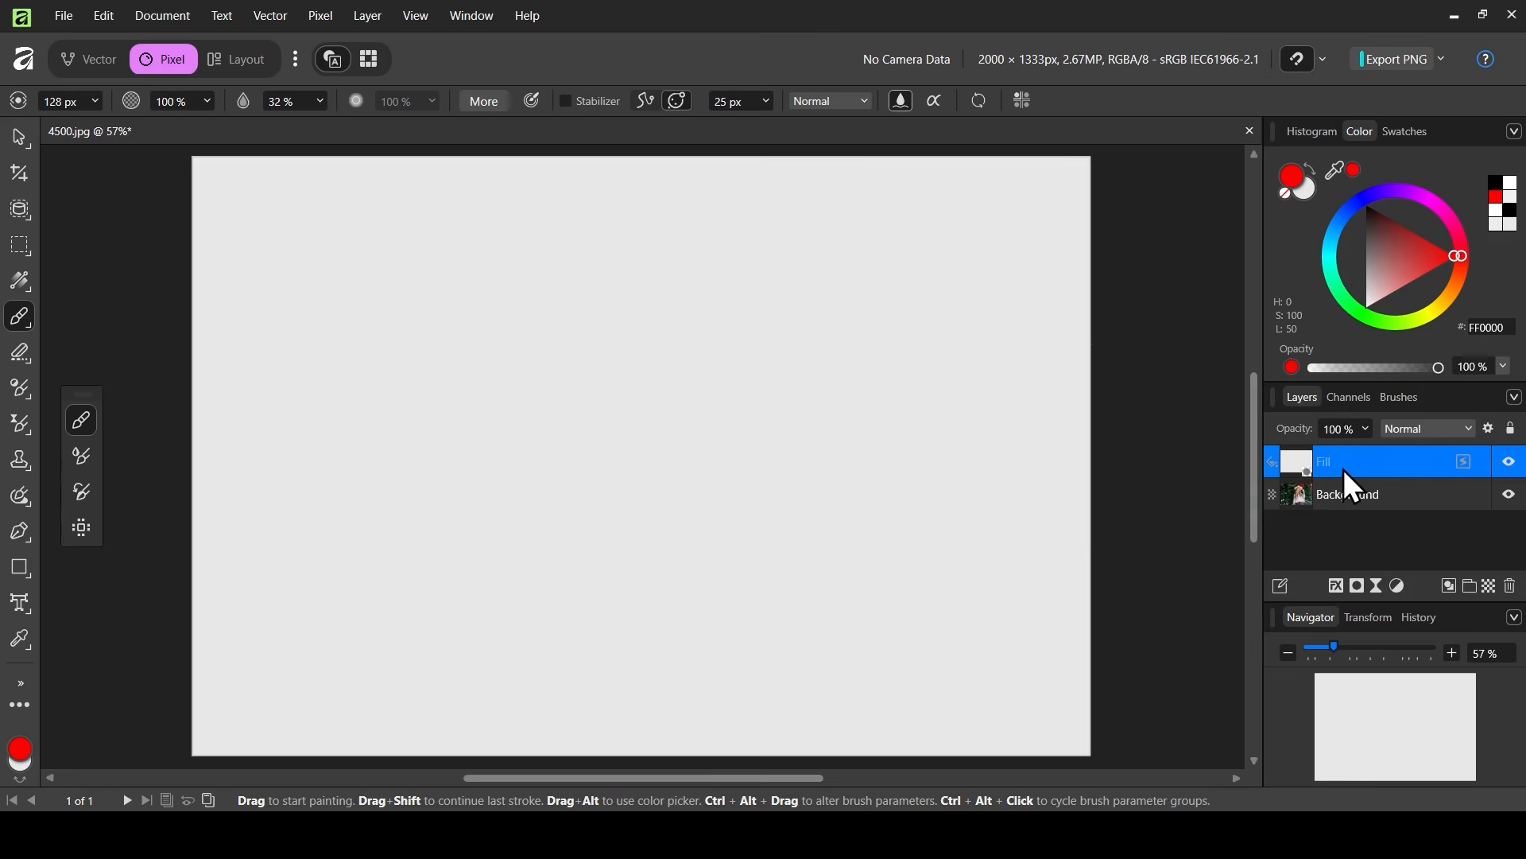
{"action": "left_click", "coordinate": [1402, 400]}
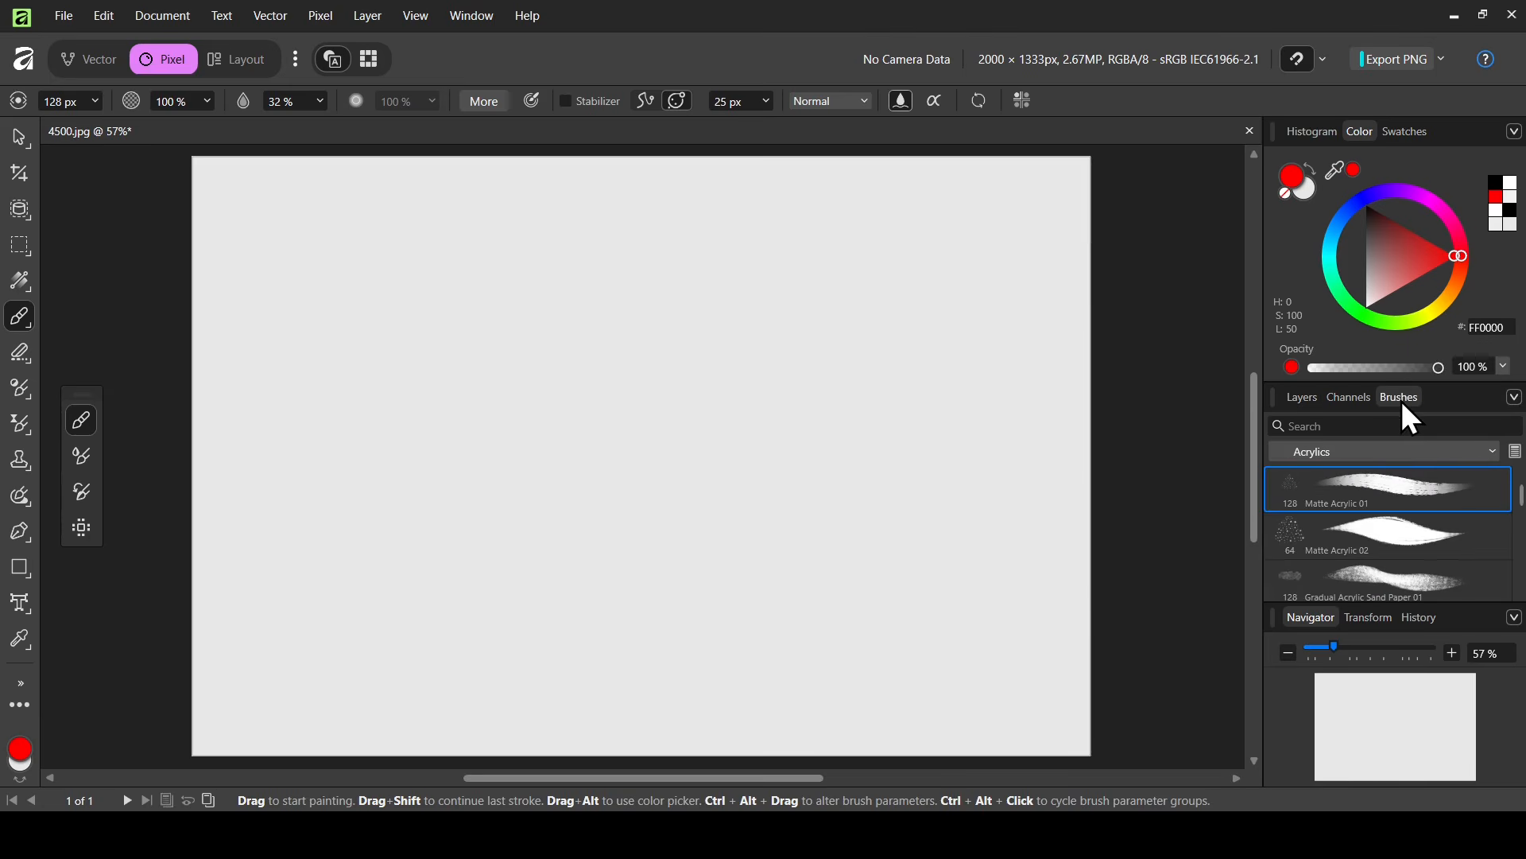
{"action": "left_click", "coordinate": [1412, 454]}
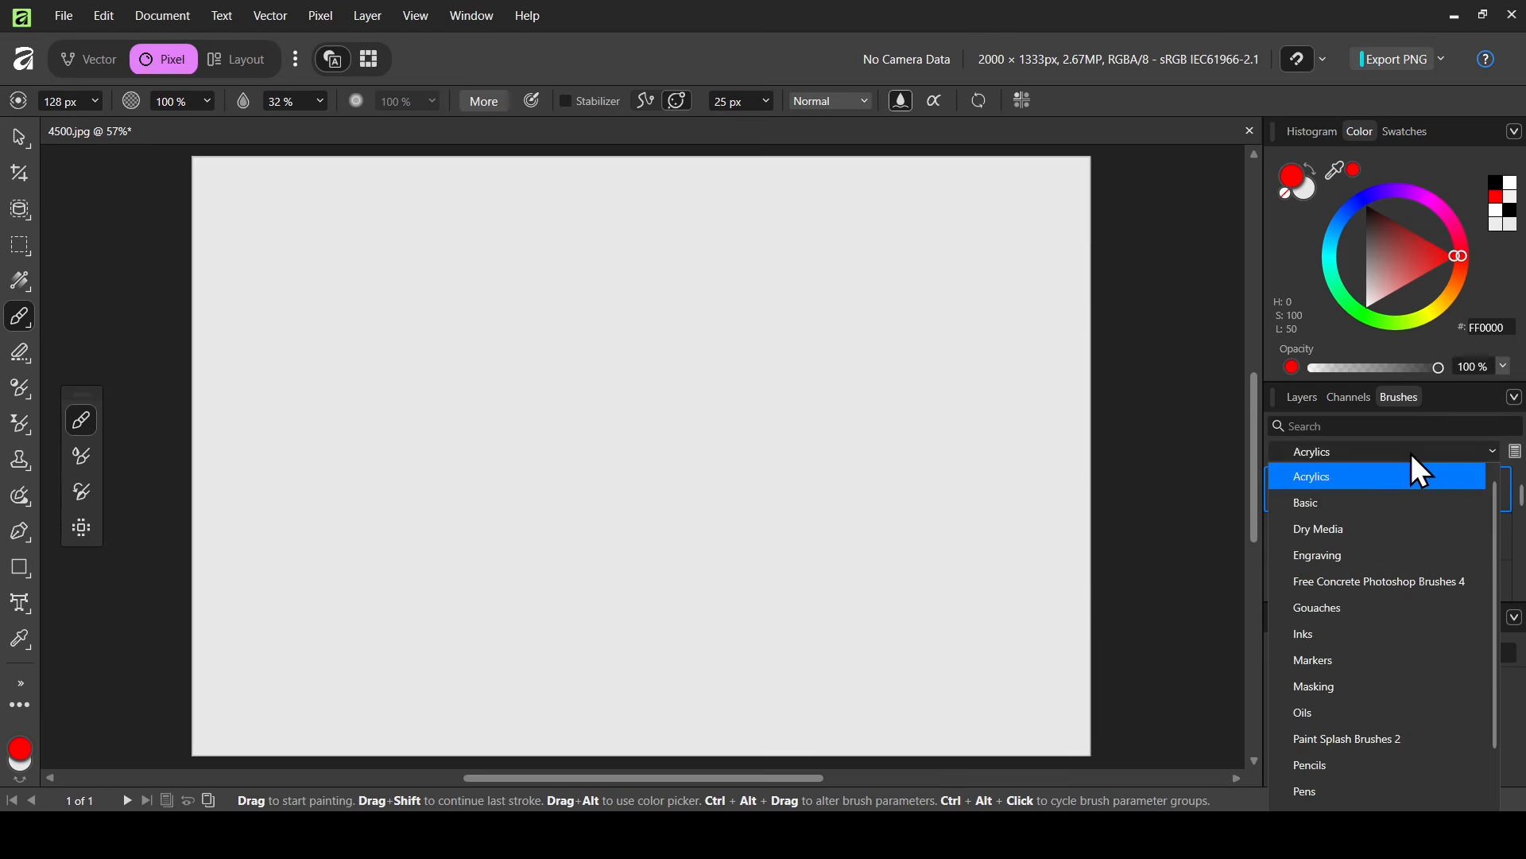
{"action": "left_click", "coordinate": [1371, 737]}
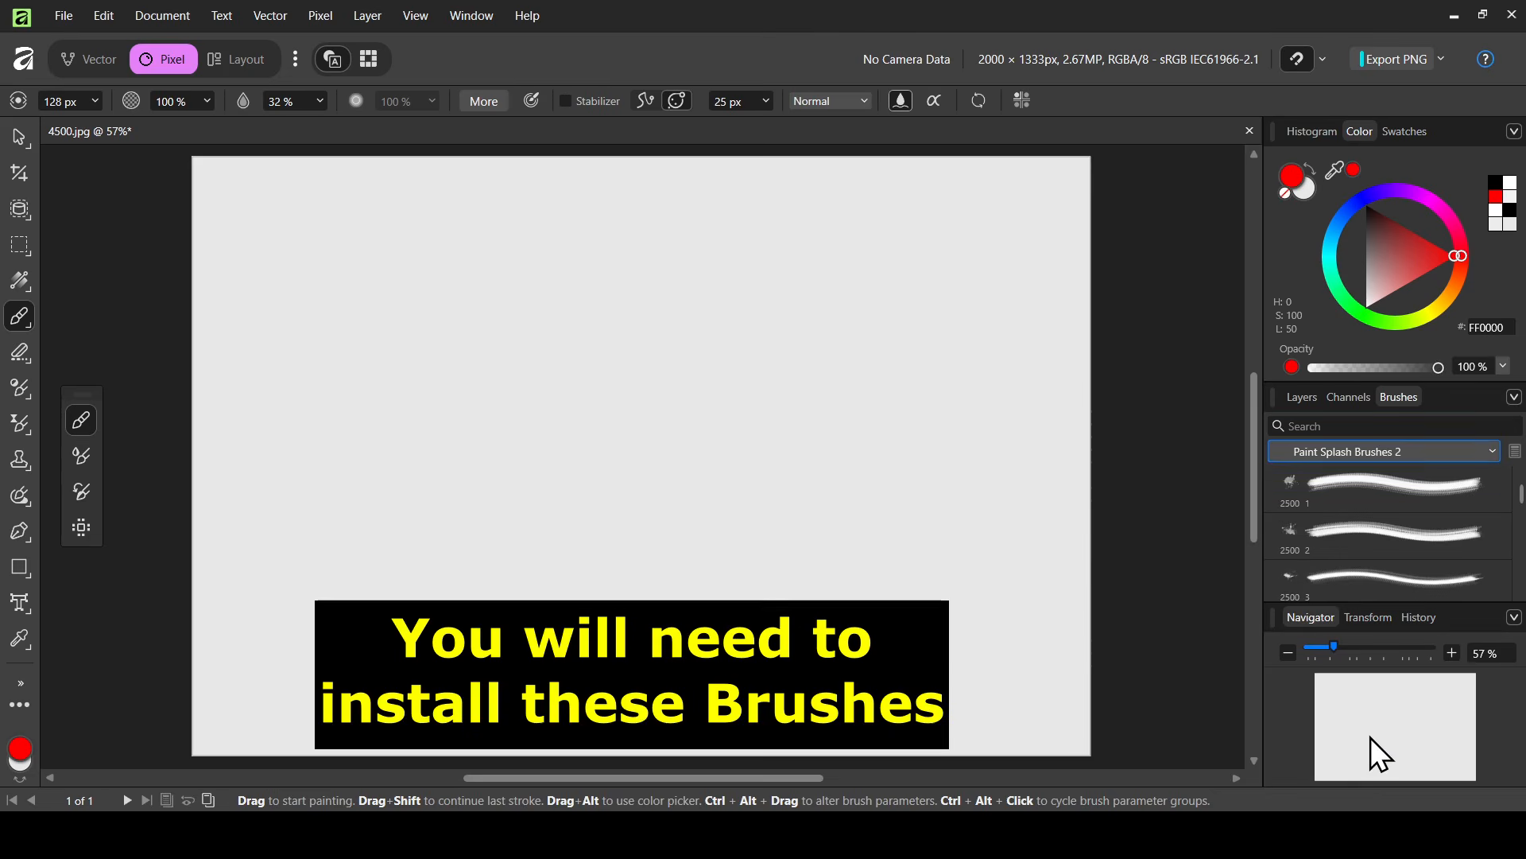
Set the brush colour to black 000000 and choose the 2500 px splash brush 5.
{"action": "left_click", "coordinate": [1388, 273]}
{"action": "left_click_drag", "start_coordinate": [1388, 275], "coordinate": [1335, 168]}
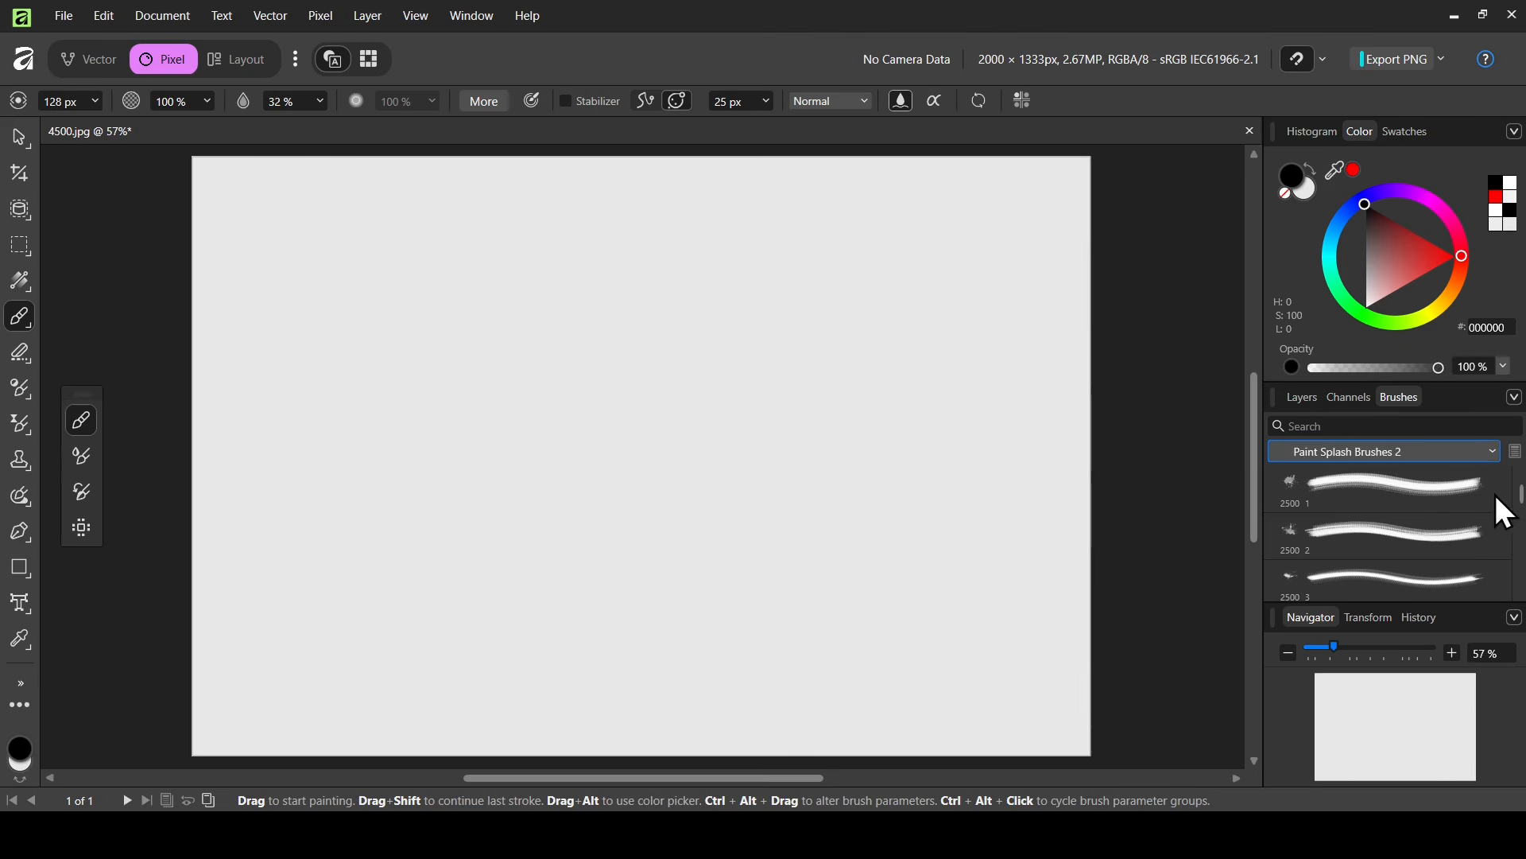
{"action": "left_click", "coordinate": [1519, 519]}
{"action": "left_click", "coordinate": [1382, 536]}
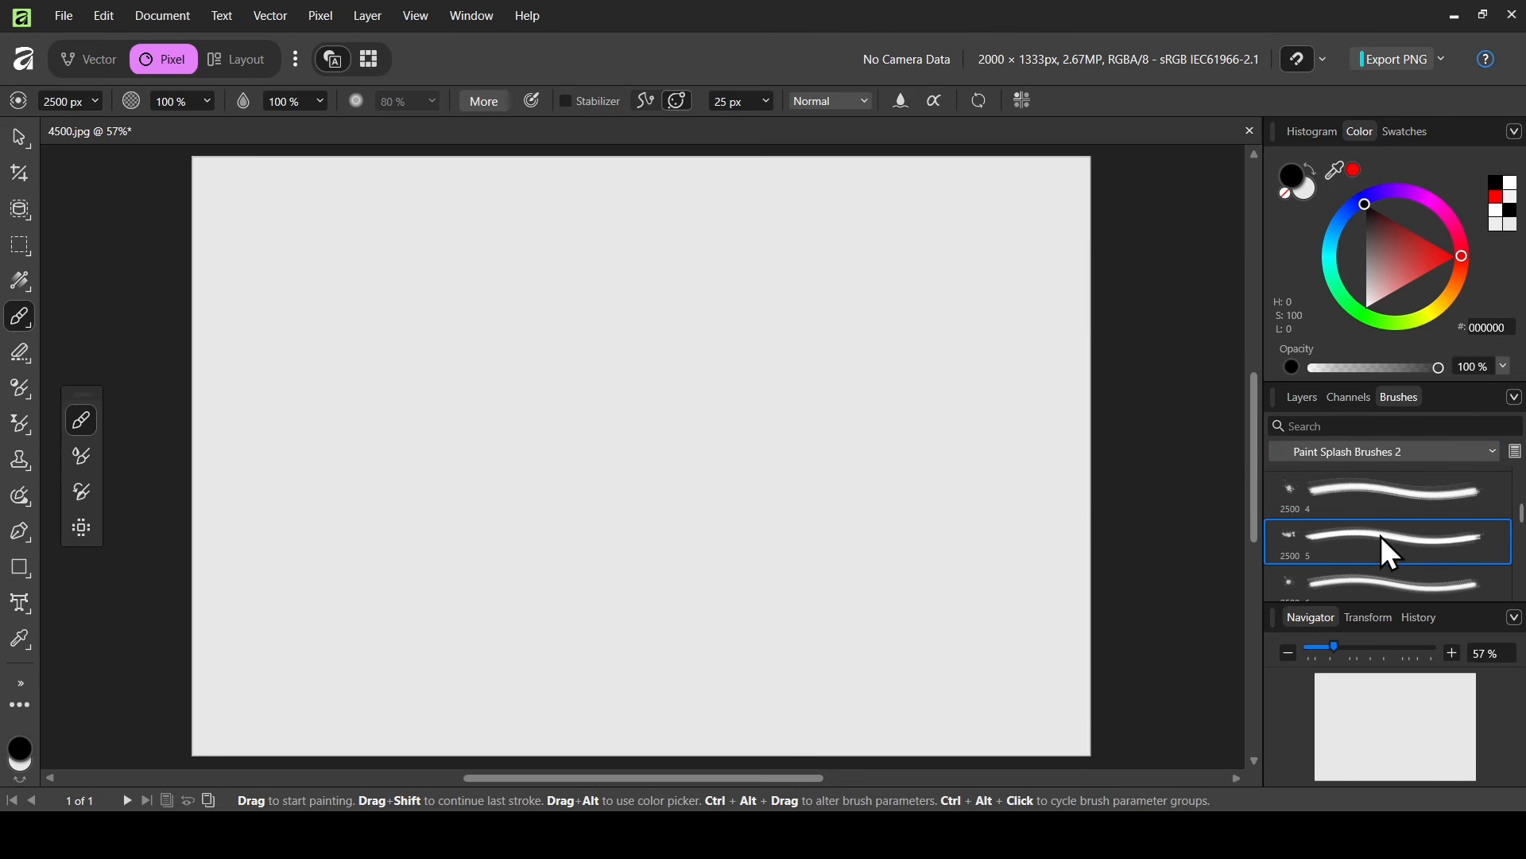
Set the size of splash brush 5 to 1913.9 px in its brush settings.
{"action": "left_click", "coordinate": [716, 406]}
{"action": "left_click", "coordinate": [494, 108]}
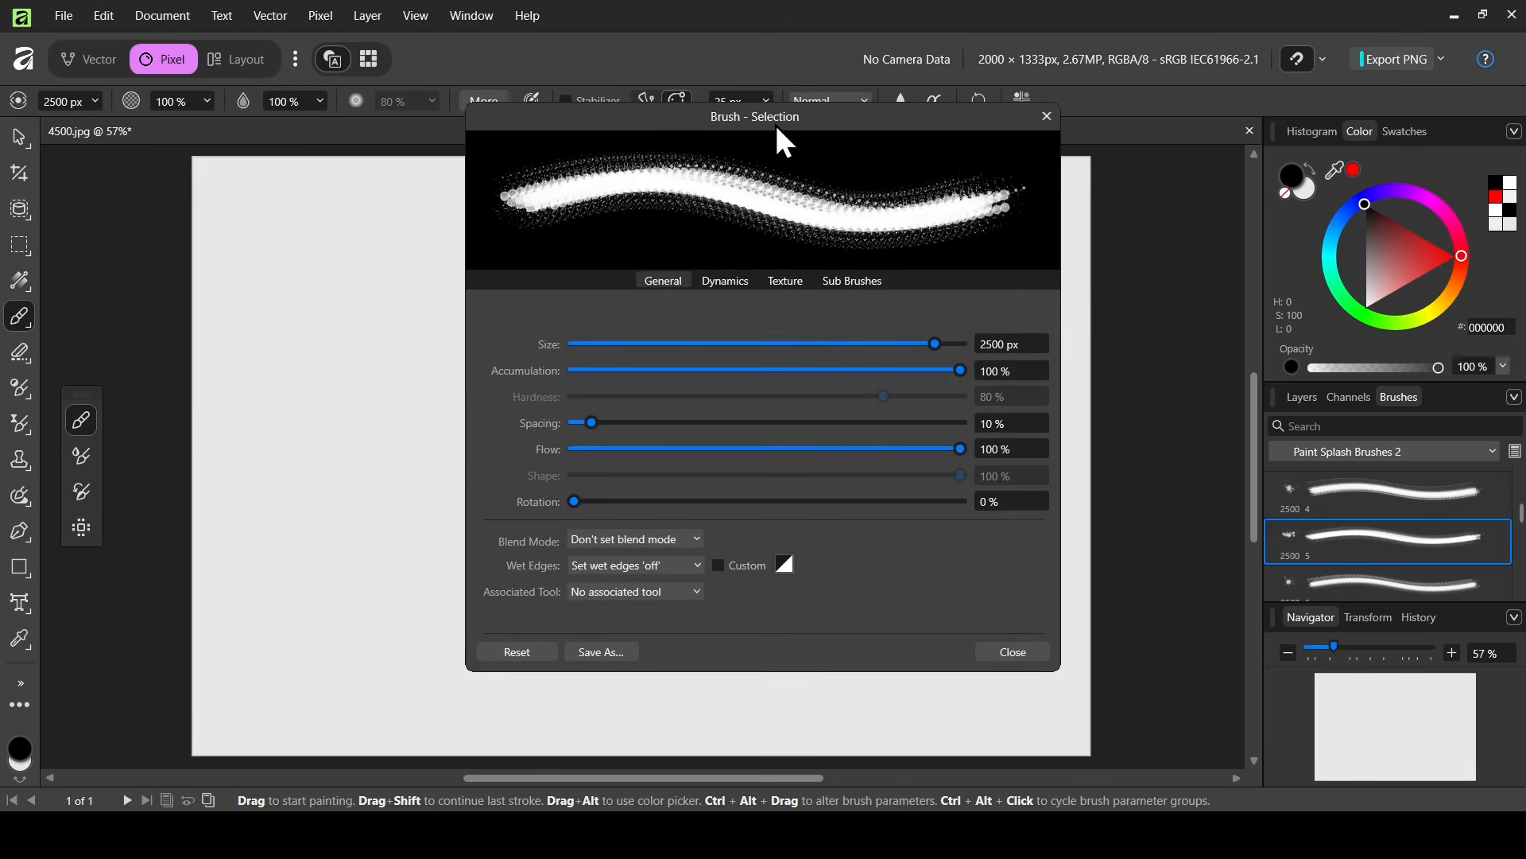
{"action": "left_click_drag", "start_coordinate": [774, 122], "coordinate": [937, 132]}
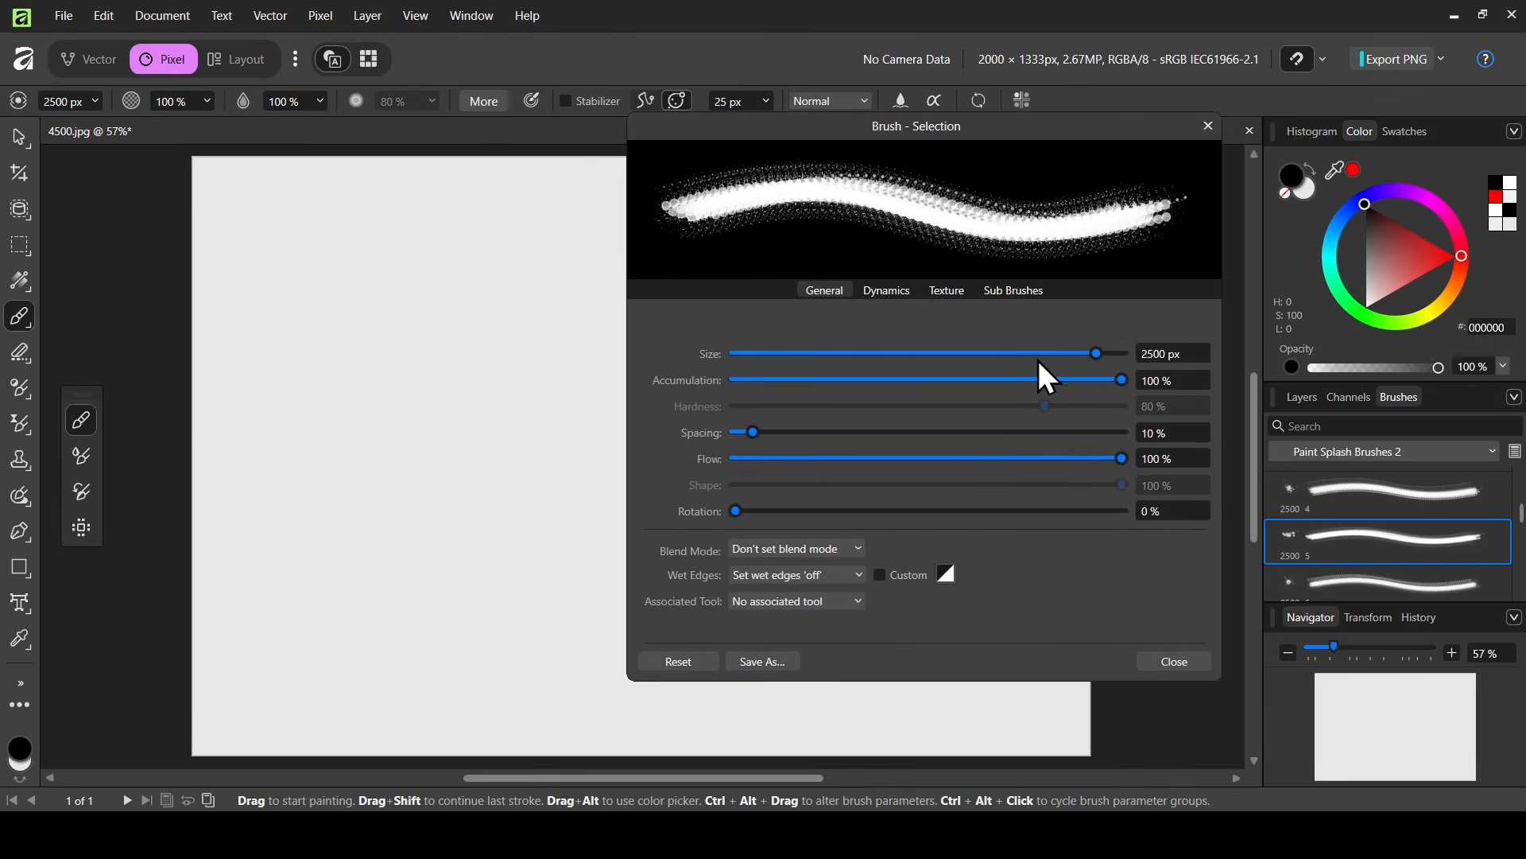
{"action": "left_click_drag", "start_coordinate": [1072, 363], "coordinate": [1094, 361]}
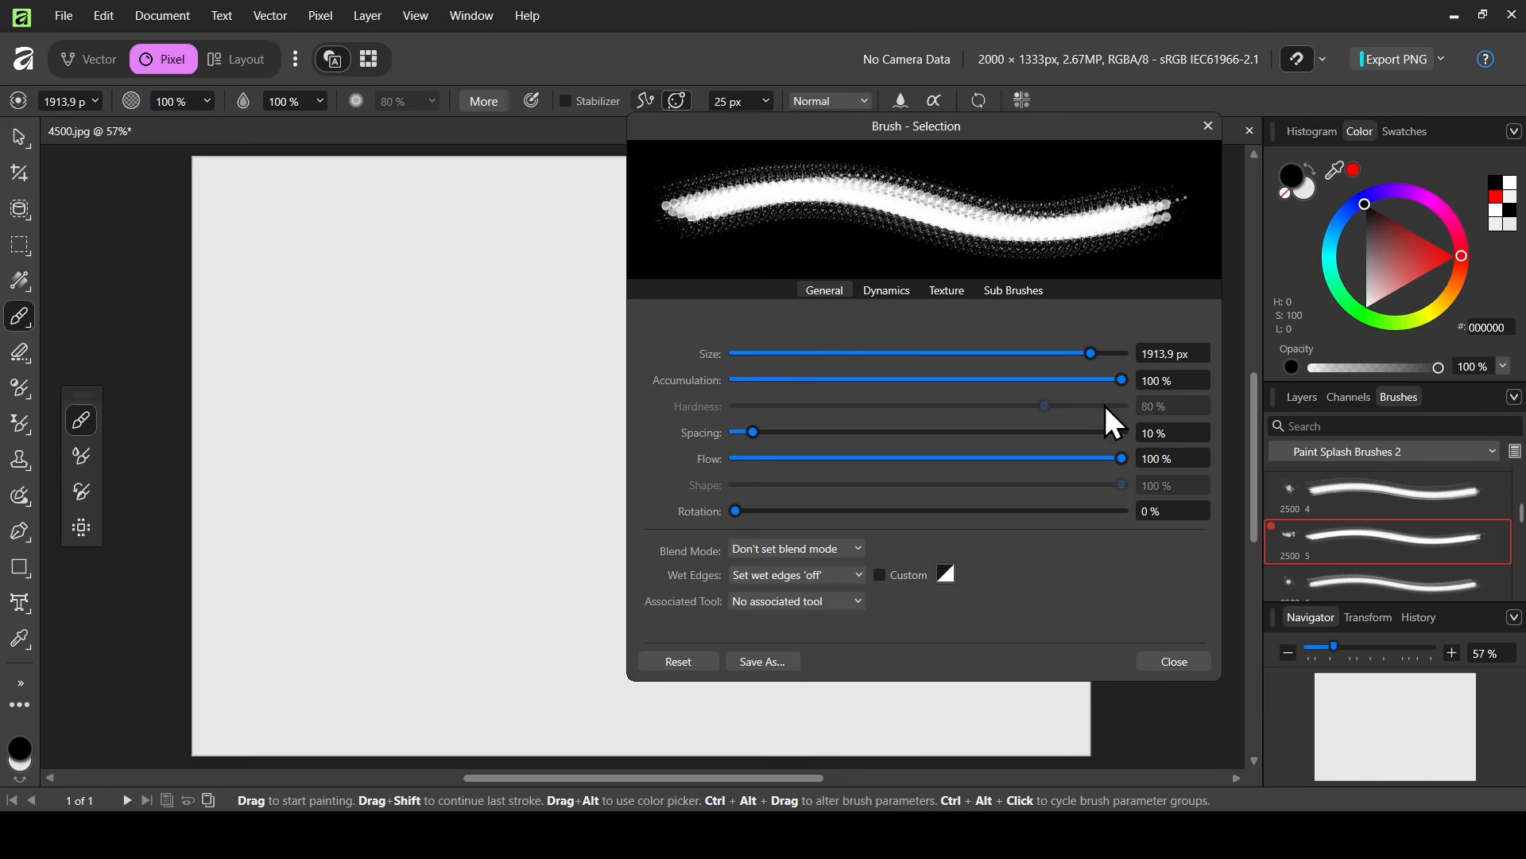
{"action": "left_click", "coordinate": [1206, 127]}
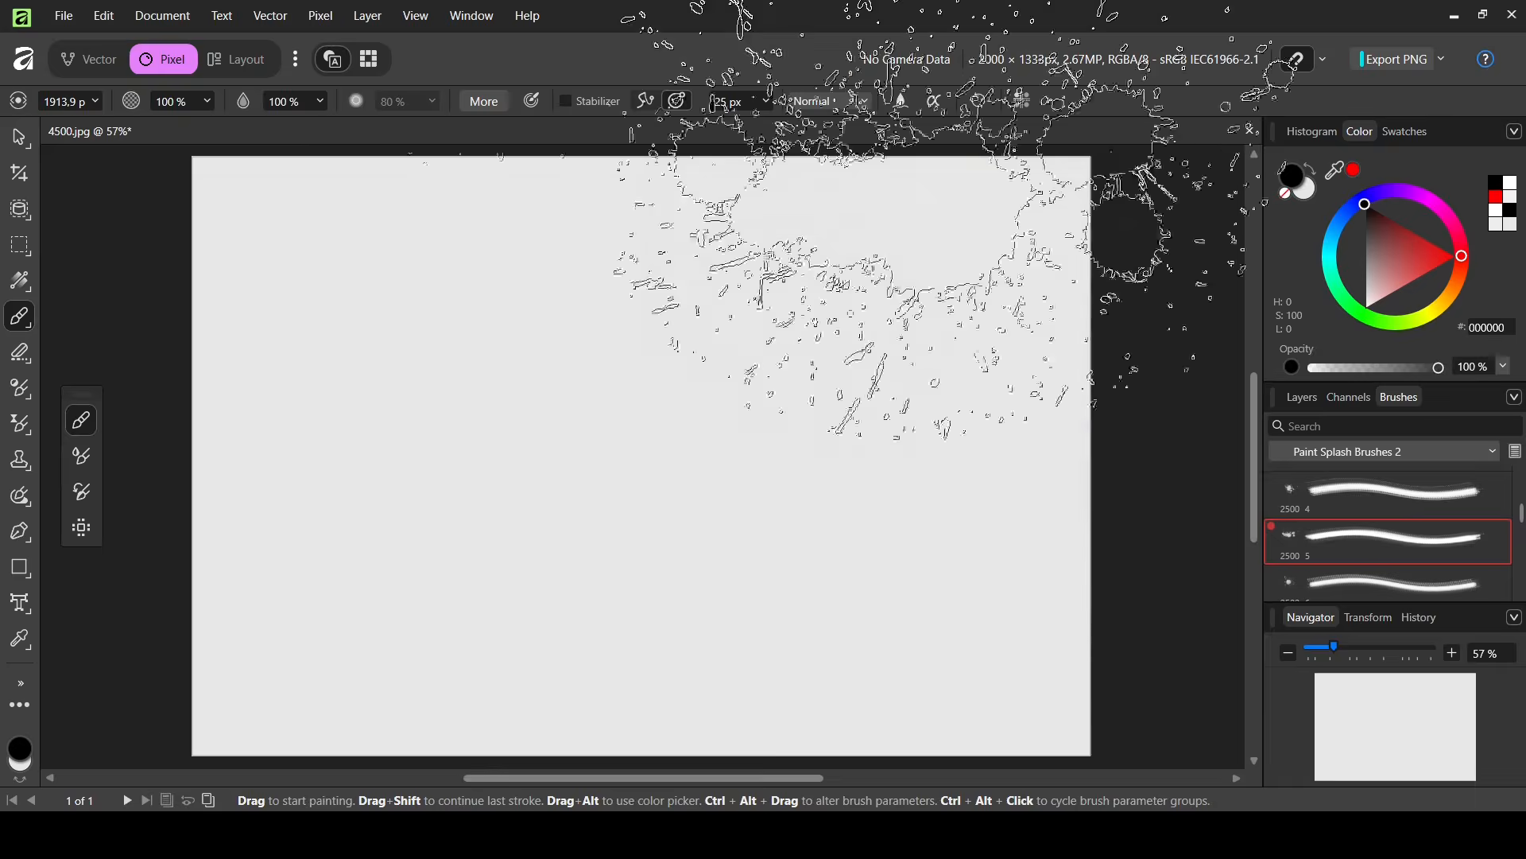
Stamp a black splash over the woman on the Fill layer, undo it, and stamp it again near the canvas centre.
{"action": "left_click", "coordinate": [1295, 398]}
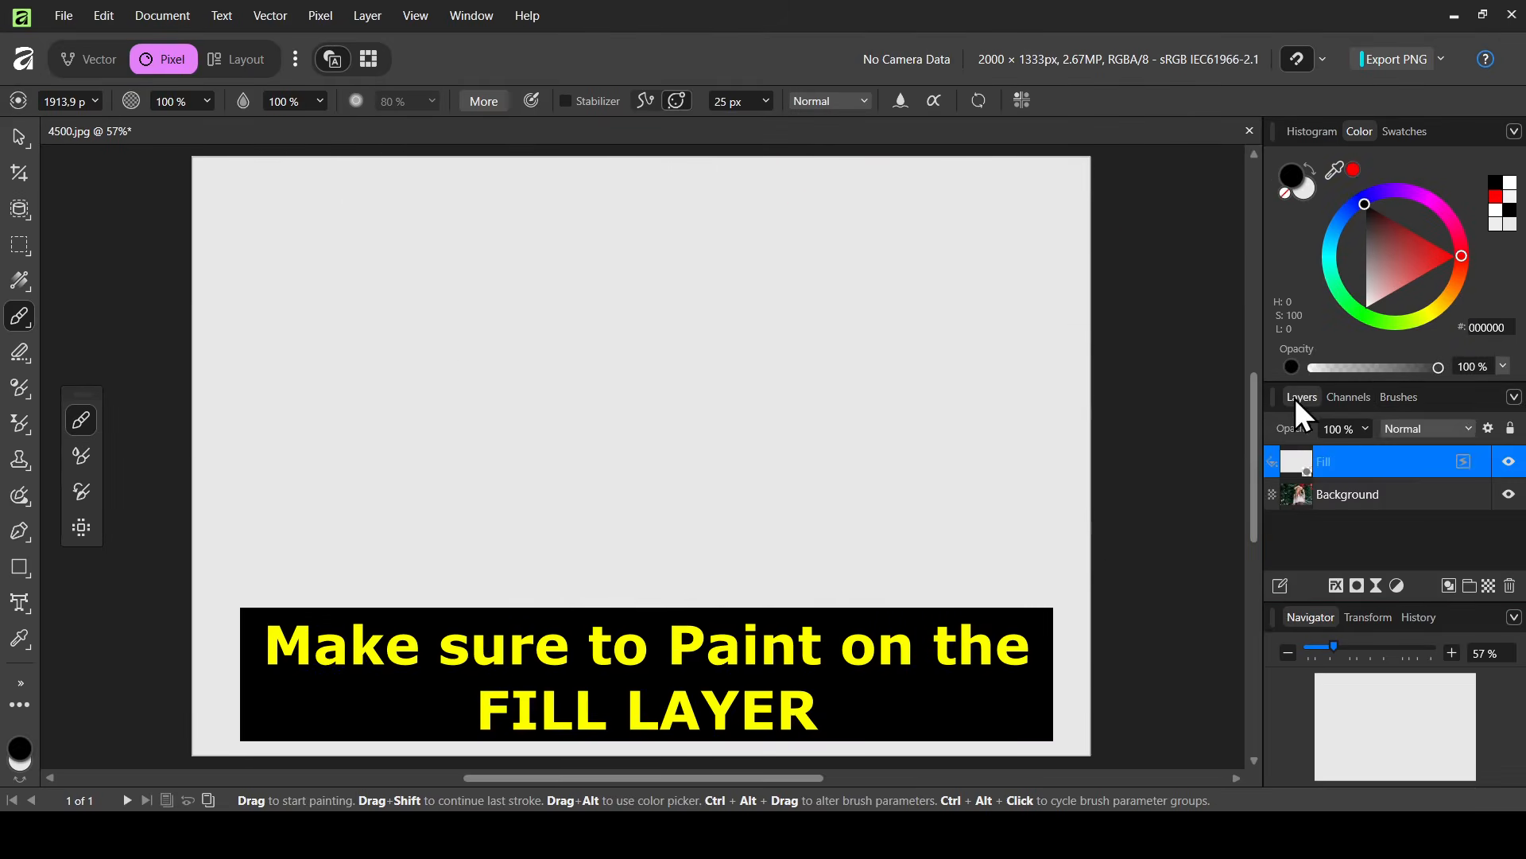
{"action": "left_click", "coordinate": [665, 447]}
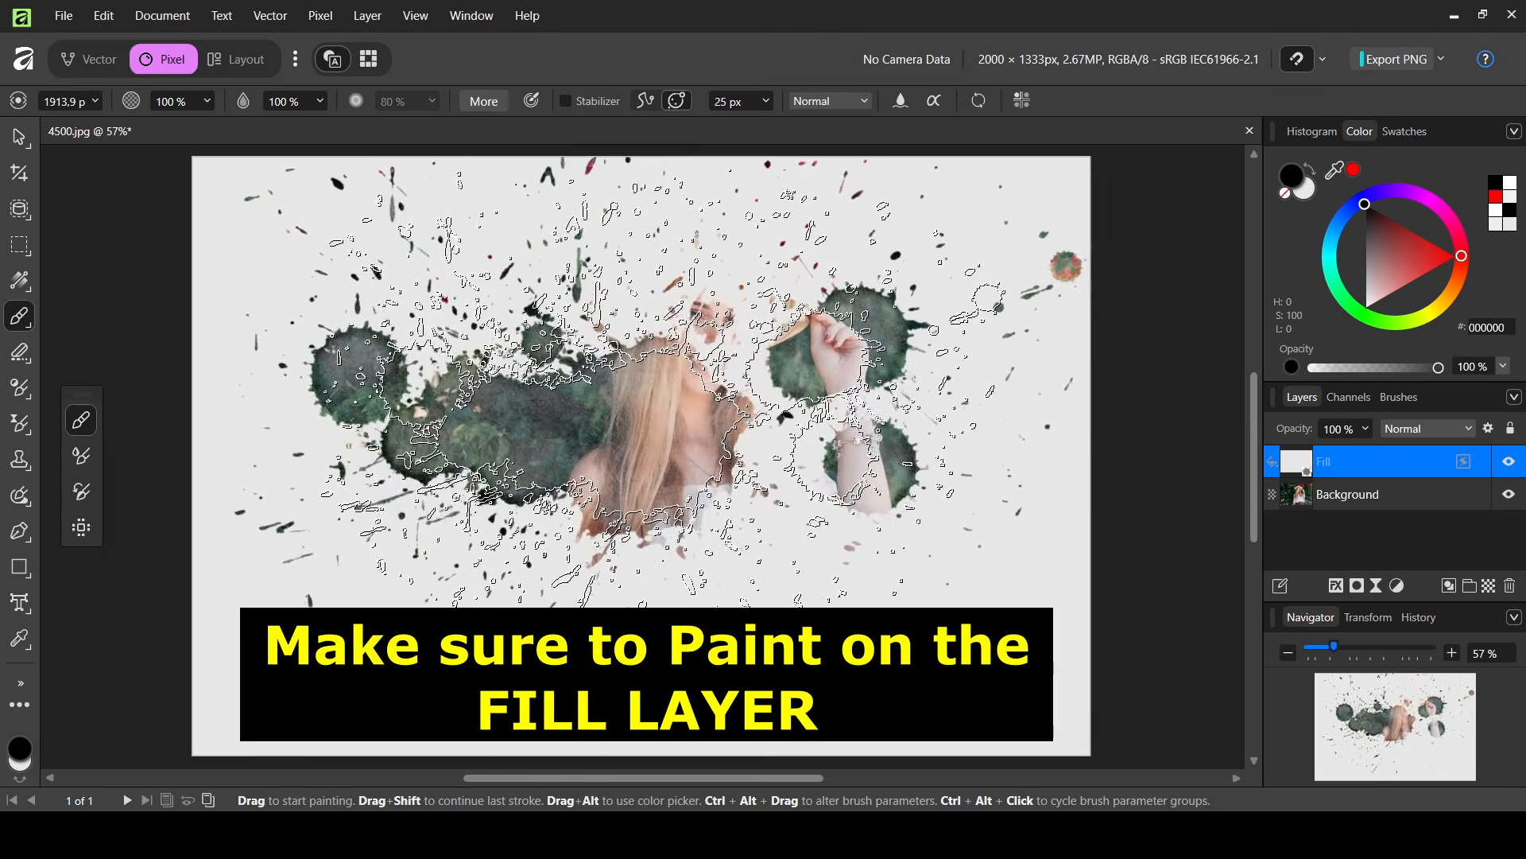
{"action": "key", "text": "ctrl+z"}
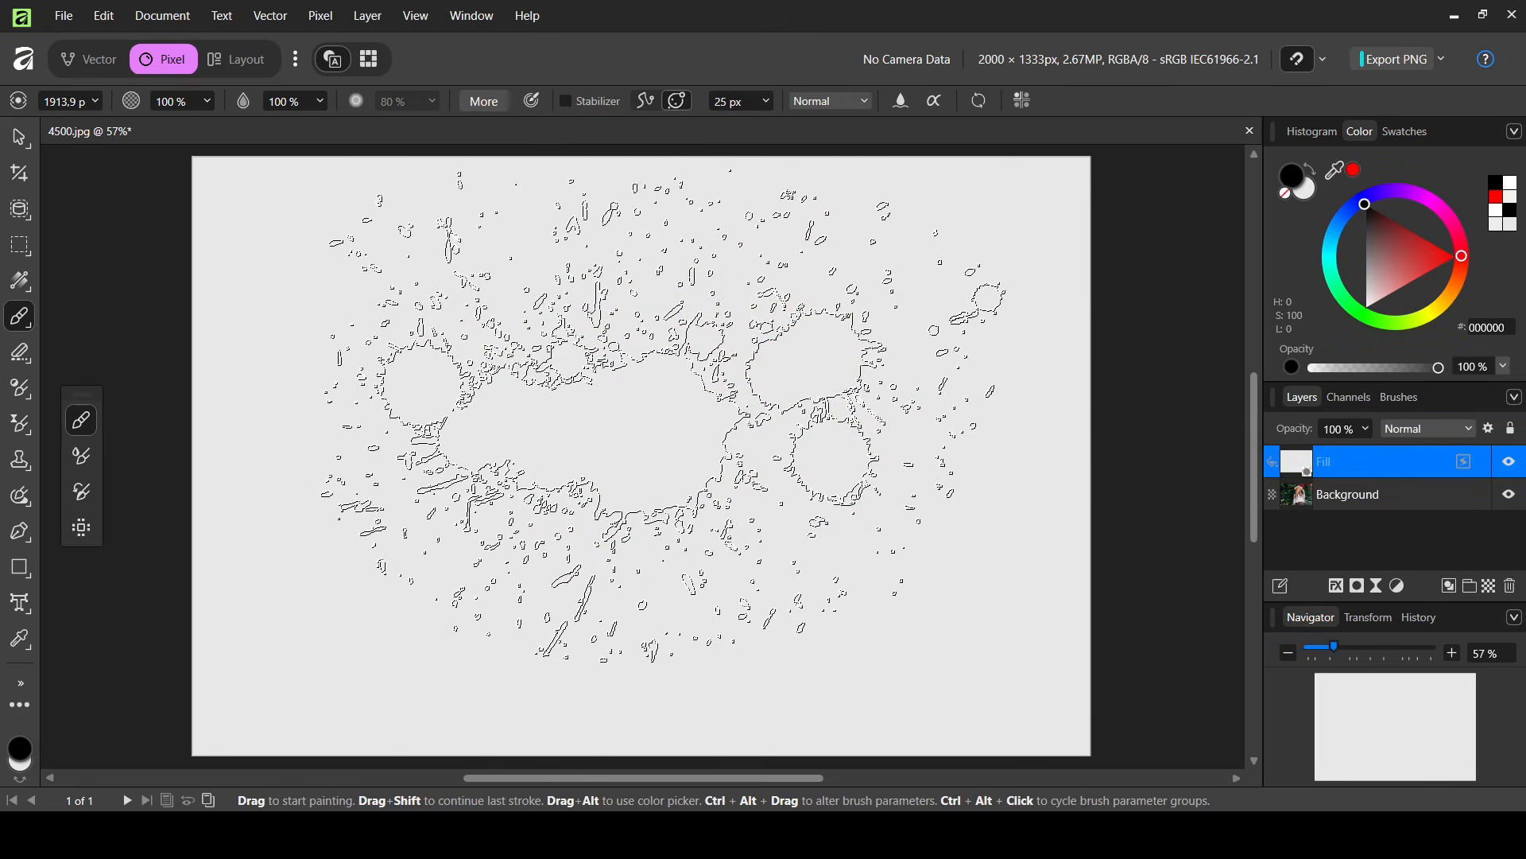
{"action": "left_click", "coordinate": [671, 435]}
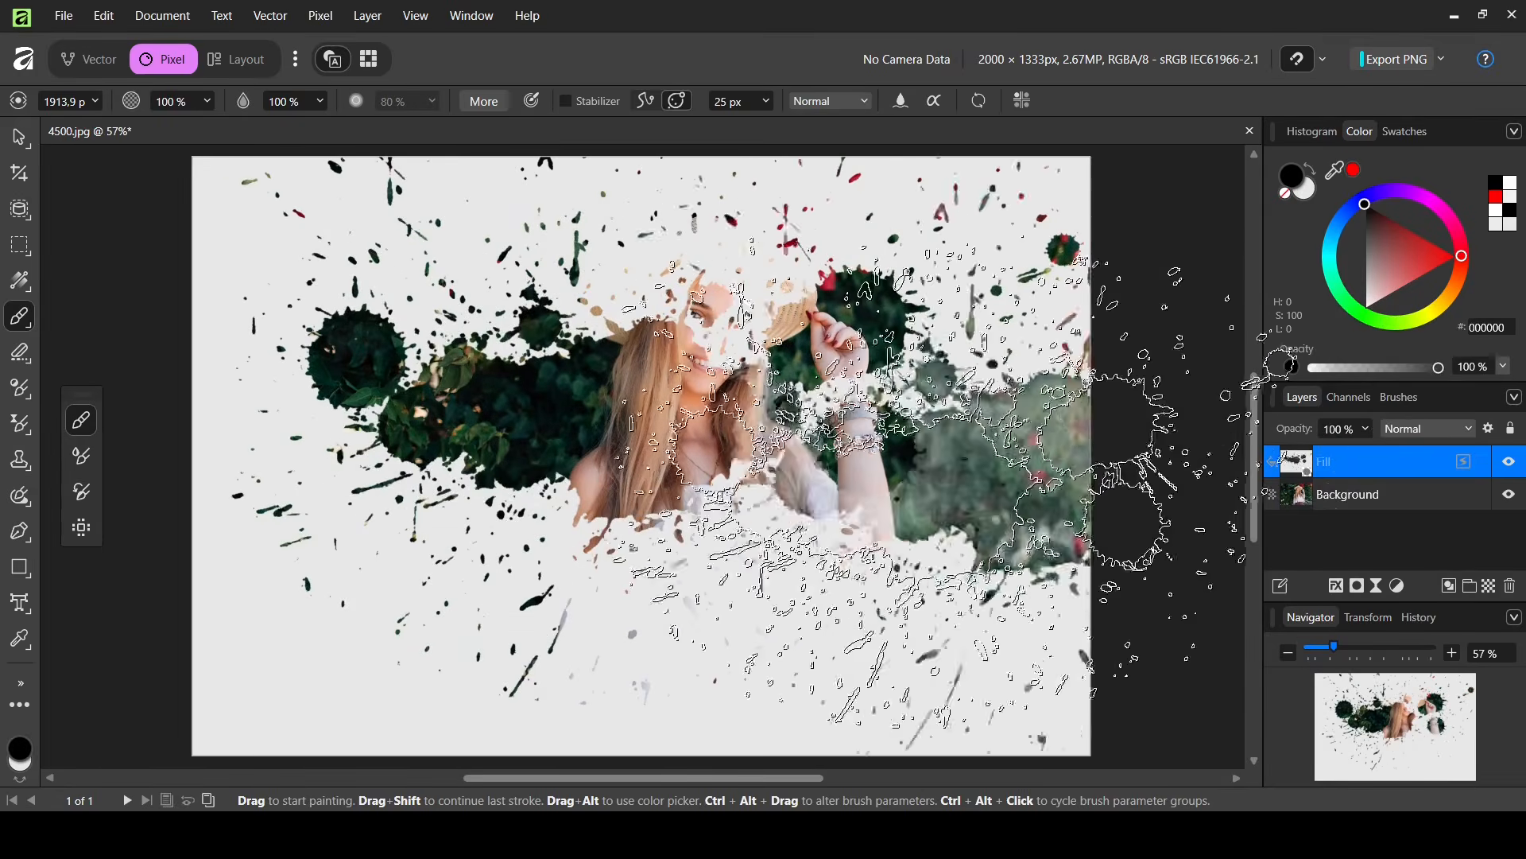
Stamp the 2500 px splash brush 4, with its rotation set to 8 %, over the woman's face and hat.
{"action": "left_click", "coordinate": [1399, 396]}
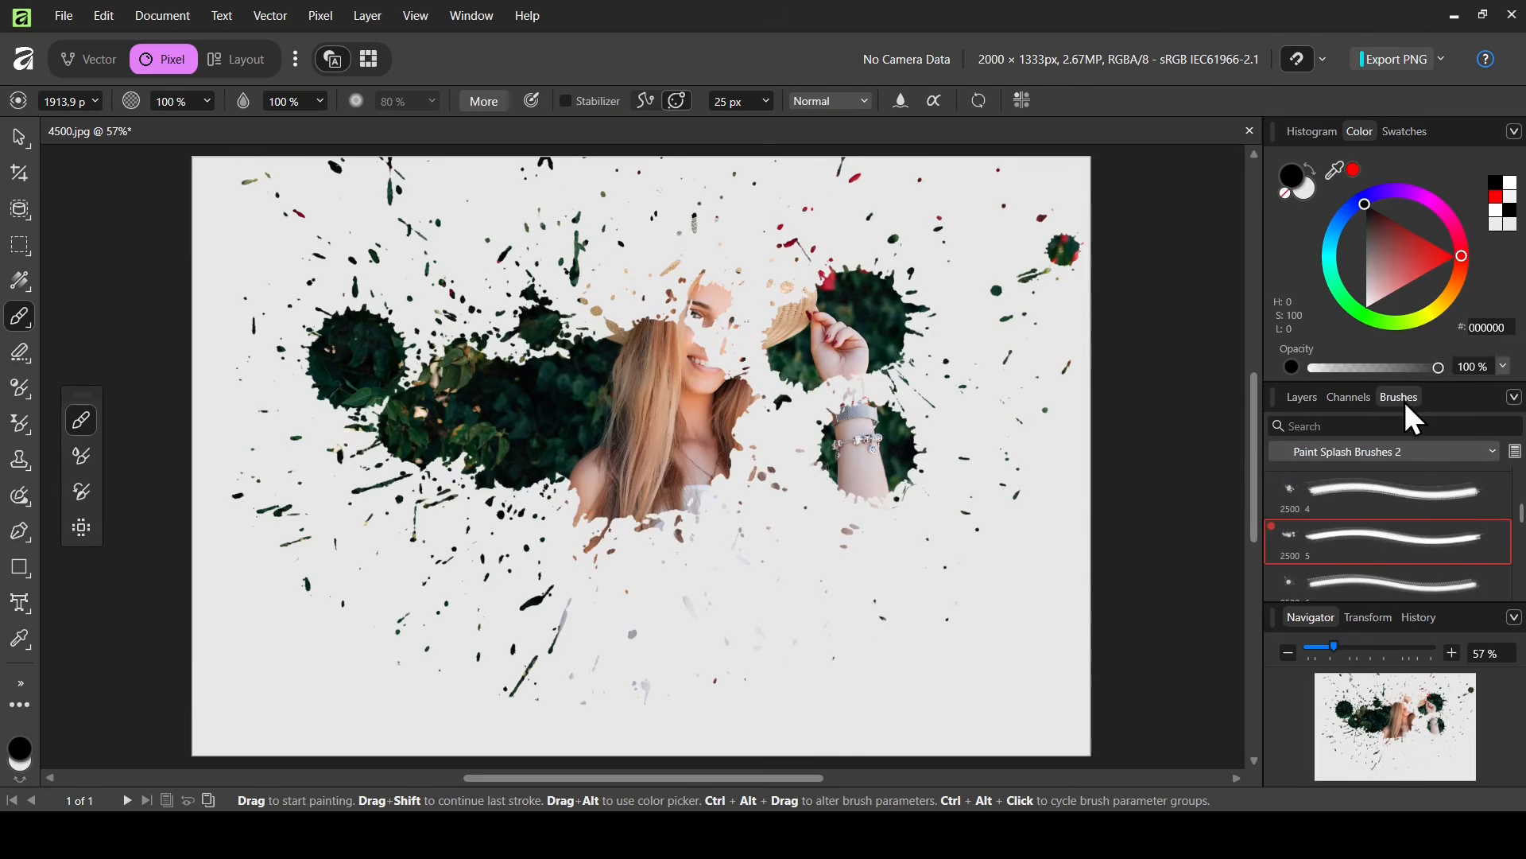
{"action": "left_click", "coordinate": [1396, 495]}
{"action": "left_click", "coordinate": [745, 437]}
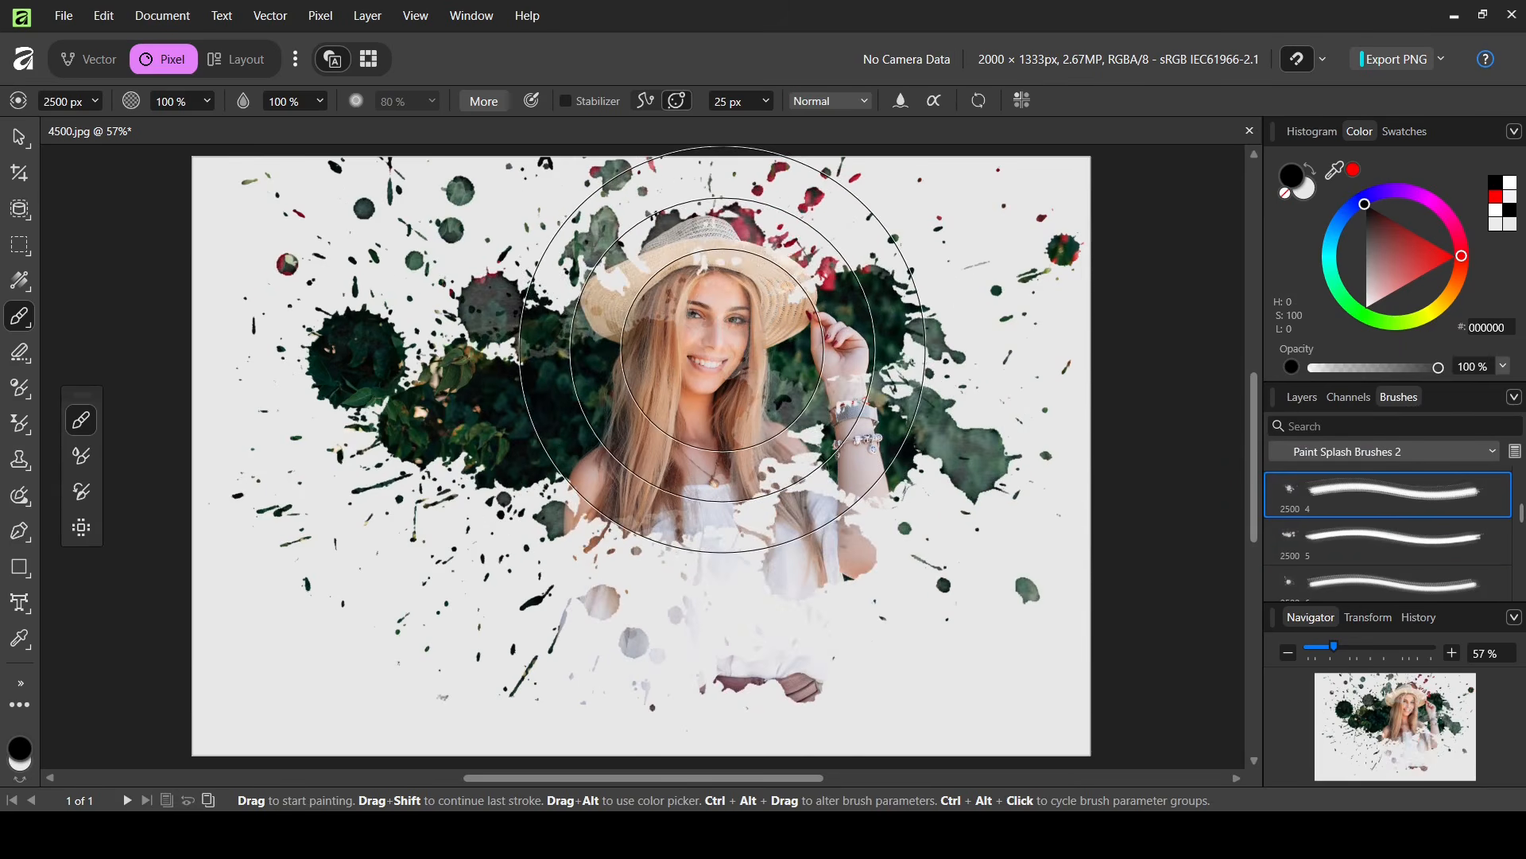
{"action": "left_click", "coordinate": [483, 103]}
{"action": "left_click", "coordinate": [585, 501]}
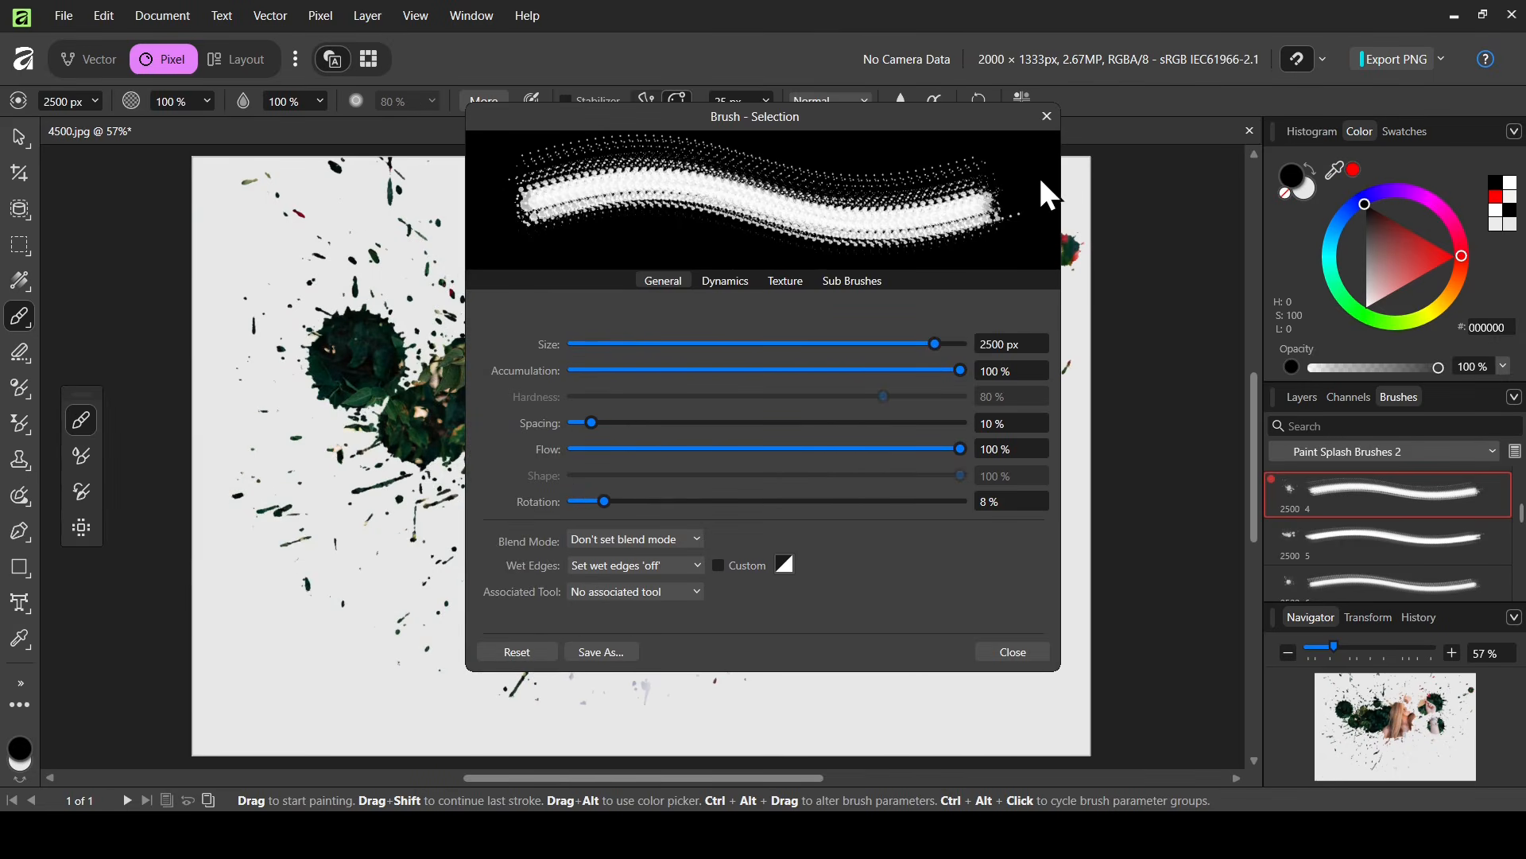
{"action": "left_click", "coordinate": [1046, 119]}
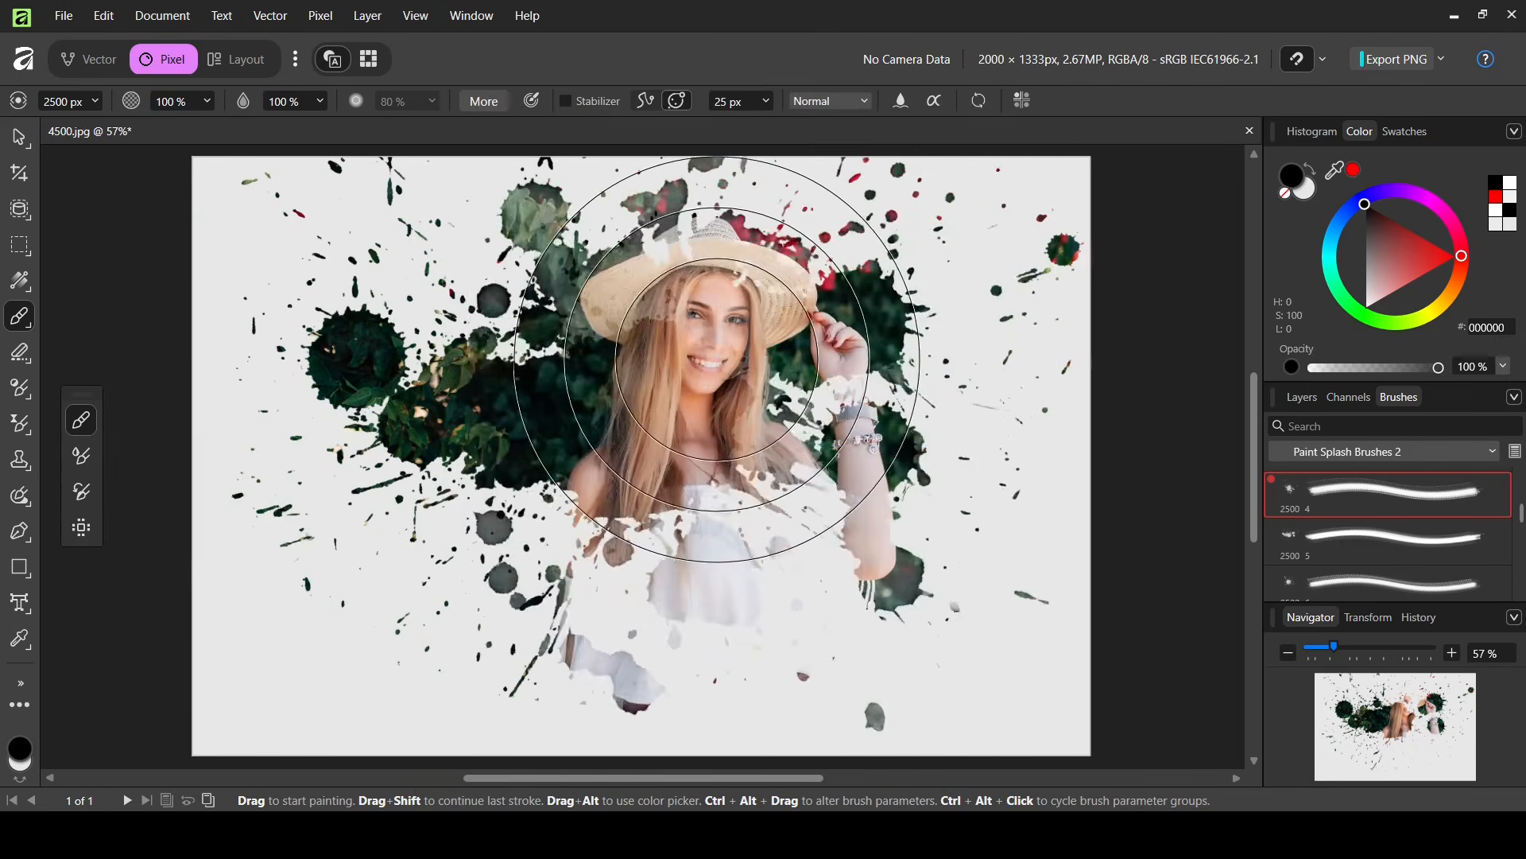
{"action": "left_click", "coordinate": [716, 359]}
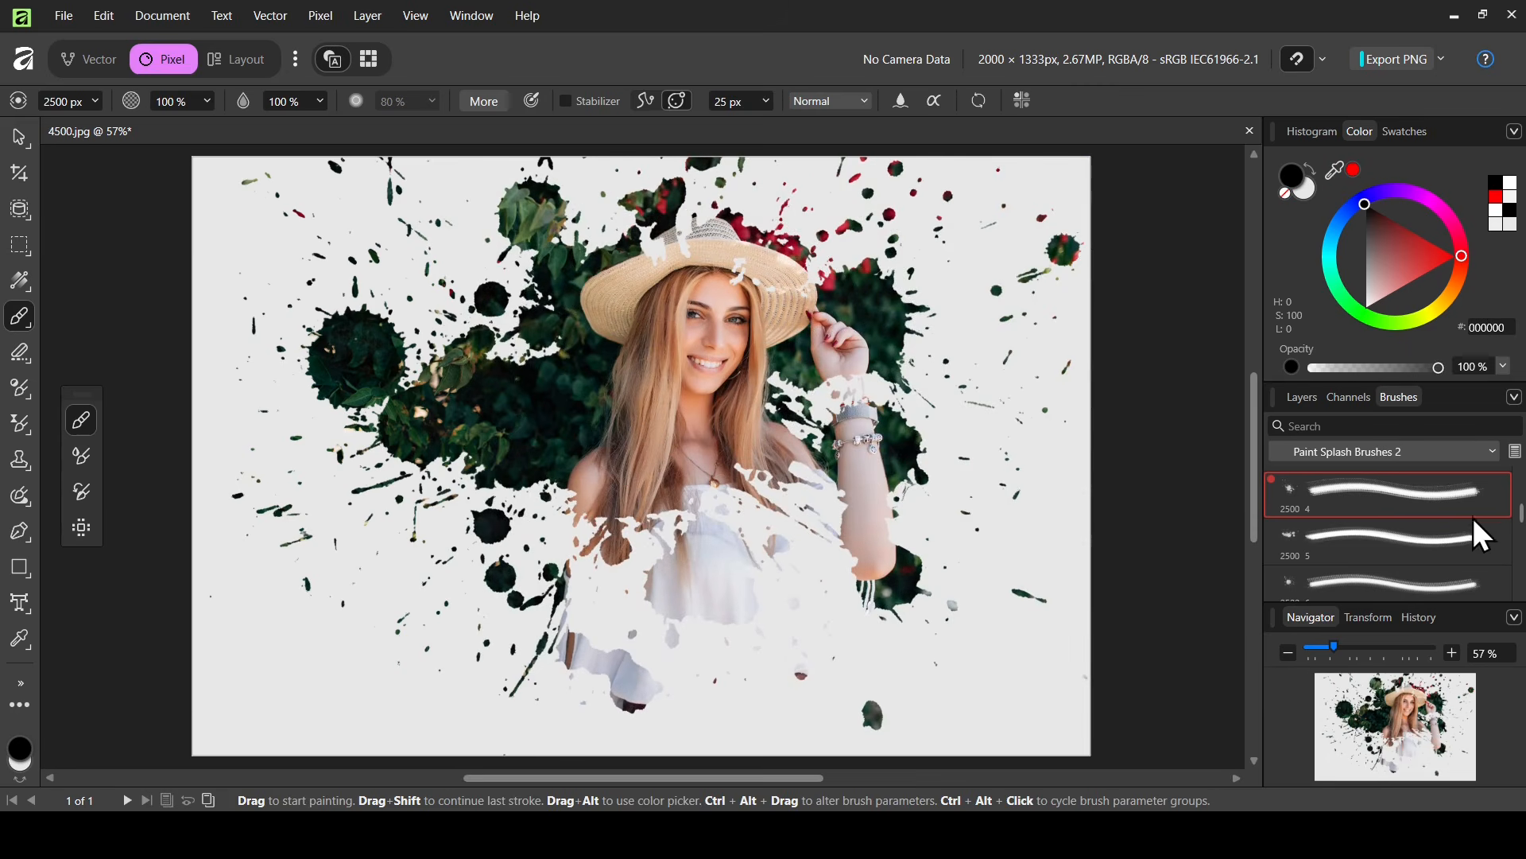
Stamp the 2500 px splash brush 8 over the woman's chest and white dress.
{"action": "scroll", "coordinate": [1519, 547], "scroll_direction": "down", "scroll_amount": 2}
{"action": "left_click", "coordinate": [1435, 551]}
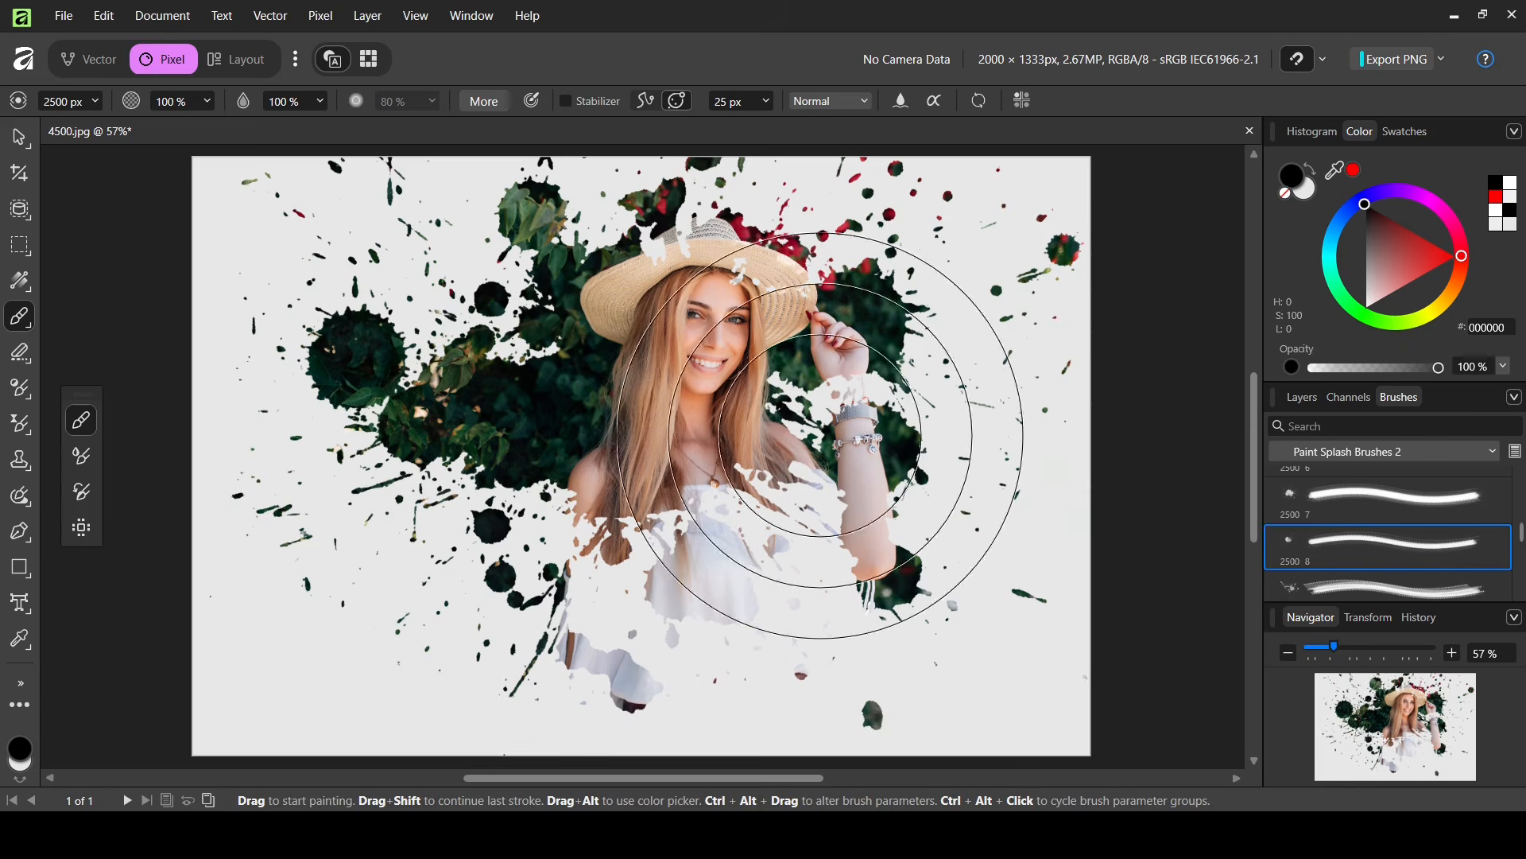
{"action": "left_click", "coordinate": [784, 579]}
{"action": "left_click", "coordinate": [782, 477]}
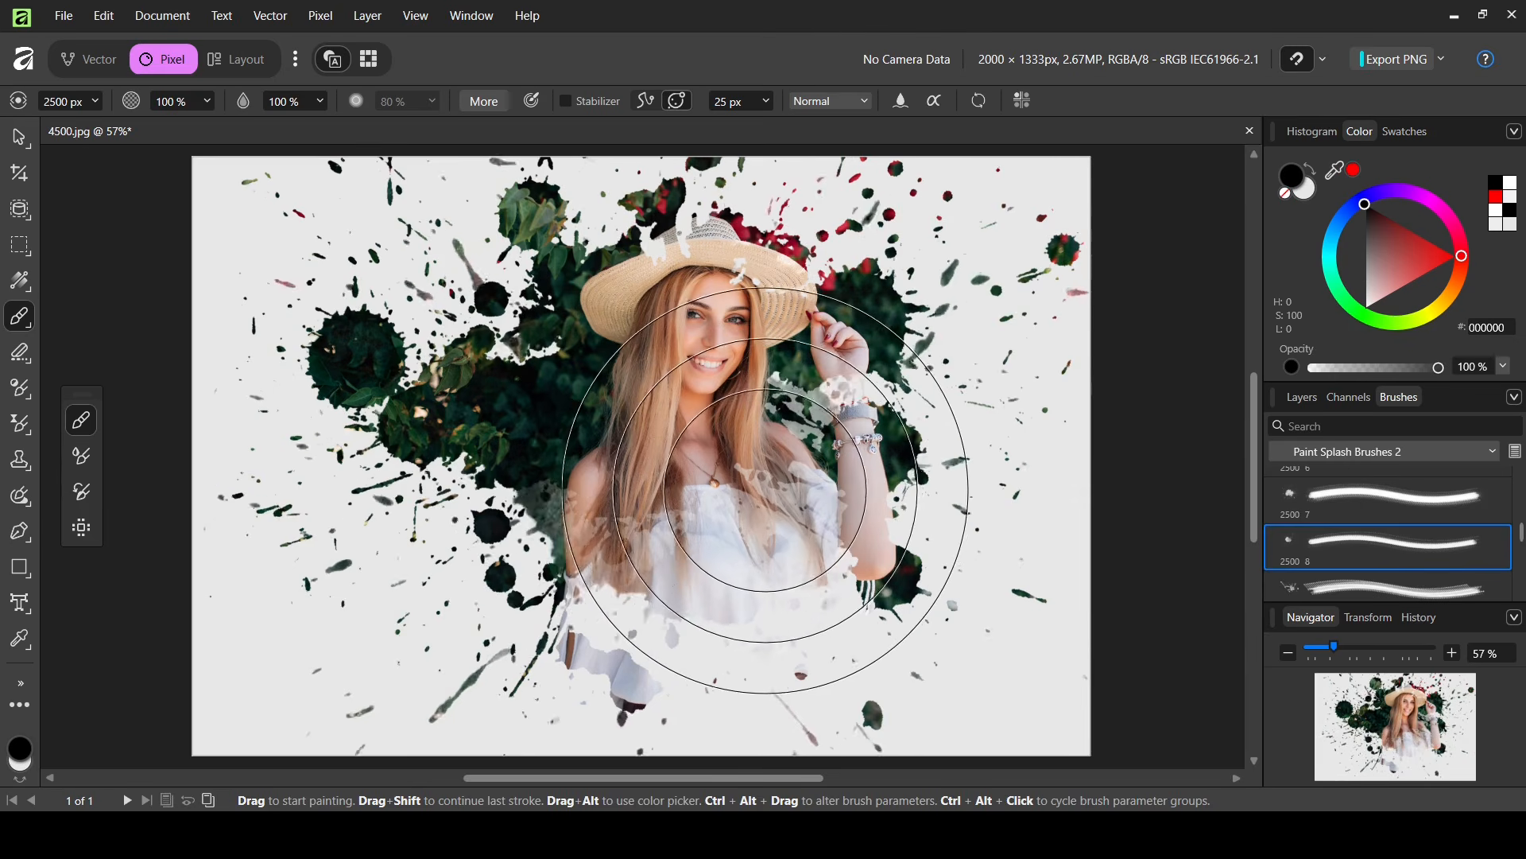
{"action": "left_click", "coordinate": [773, 498]}
{"action": "left_click", "coordinate": [774, 487]}
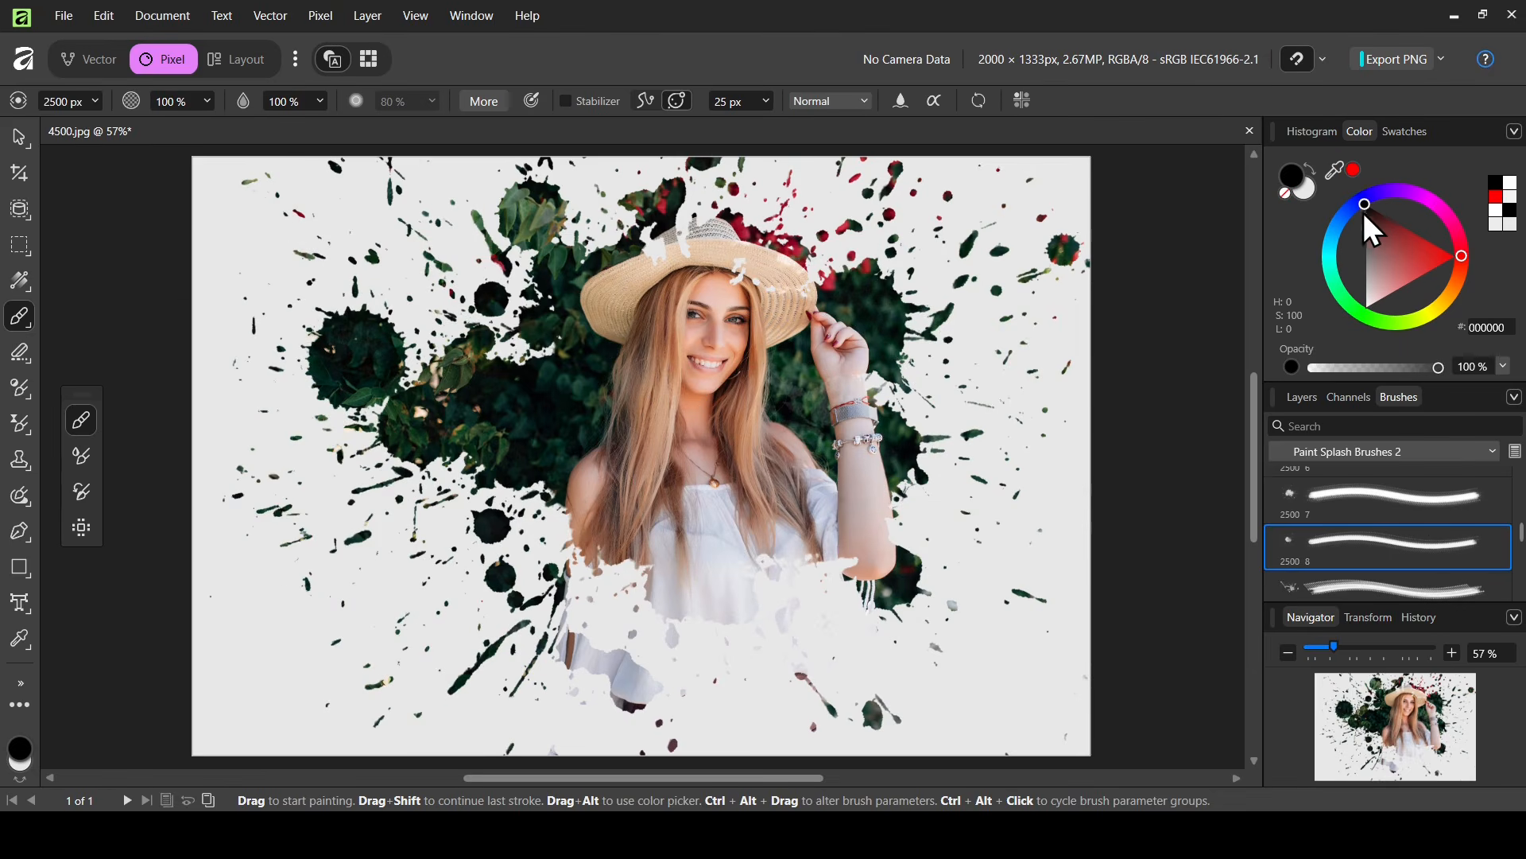
Enlarge the Background photo beyond the canvas width with the Move Tool and reposition the woman within the splash shapes.
{"action": "left_click", "coordinate": [1299, 403]}
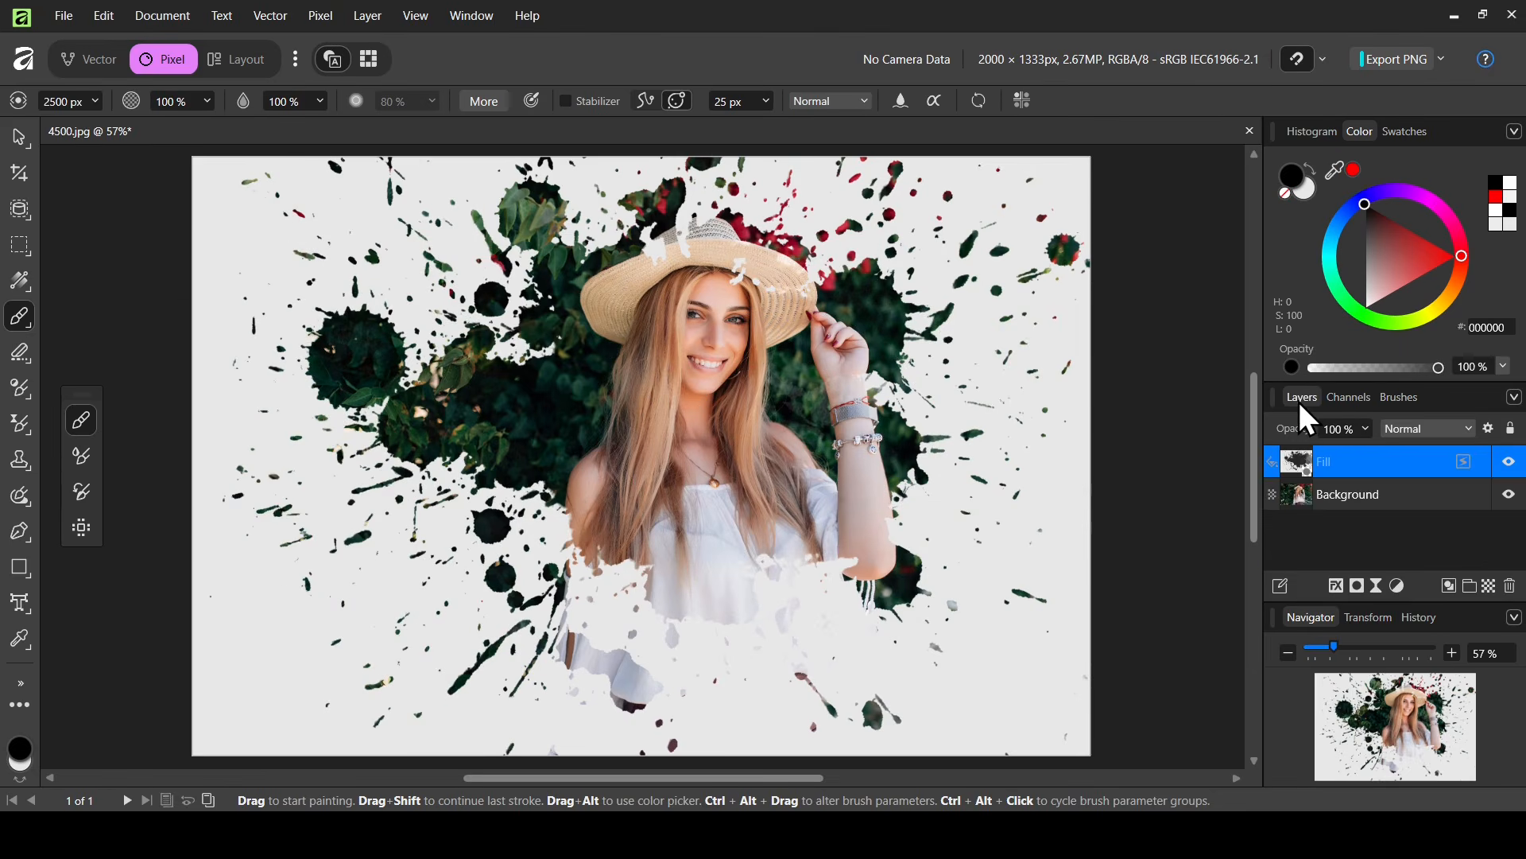
{"action": "left_click", "coordinate": [1369, 497]}
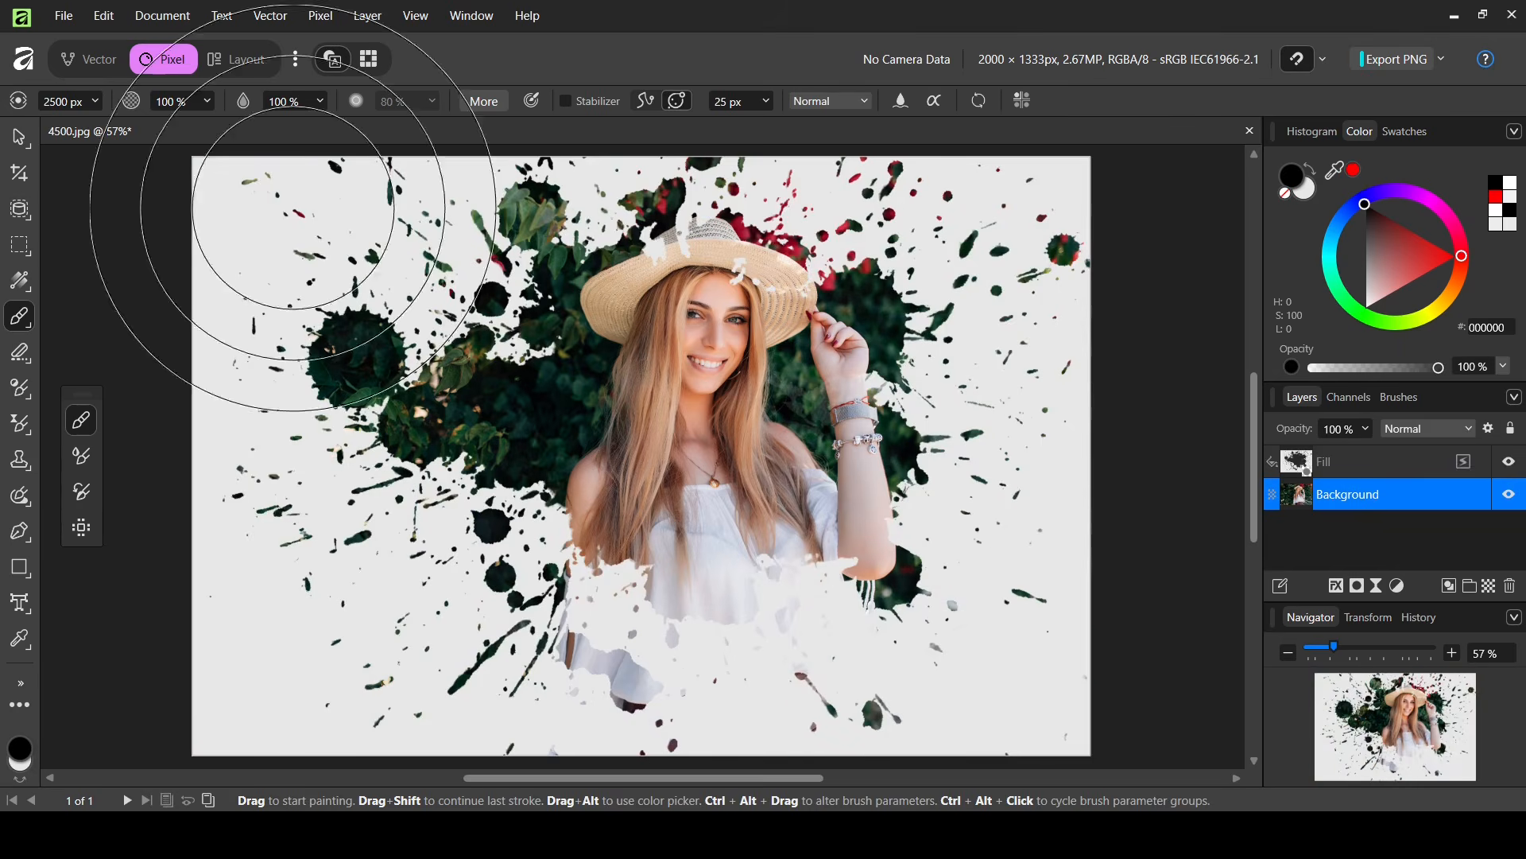
{"action": "left_click", "coordinate": [15, 150]}
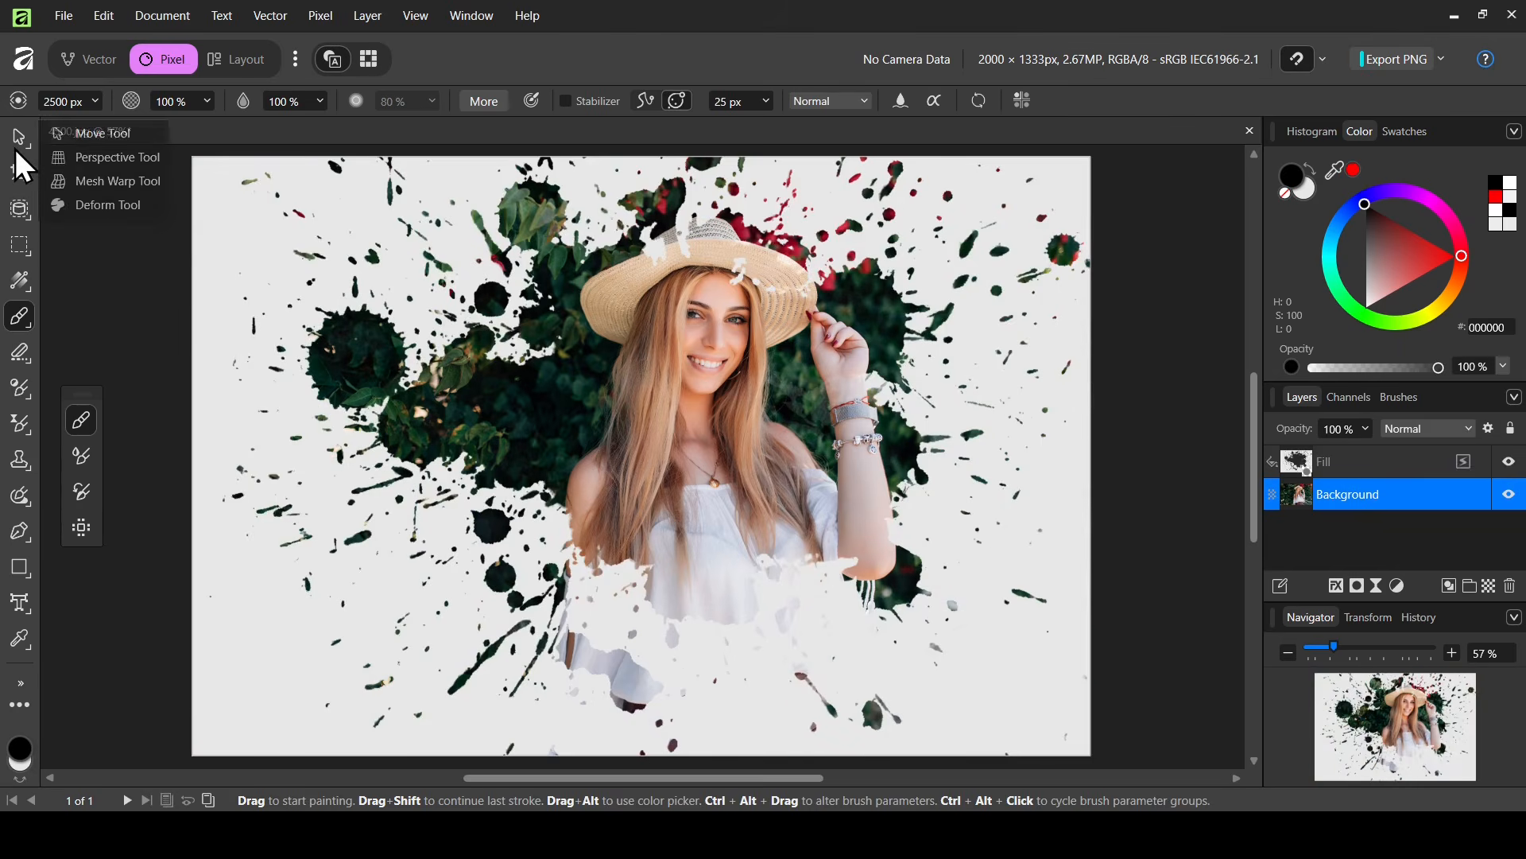
{"action": "left_click", "coordinate": [65, 141]}
{"action": "left_click_drag", "start_coordinate": [1092, 457], "coordinate": [1258, 457]}
{"action": "left_click_drag", "start_coordinate": [959, 409], "coordinate": [857, 465]}
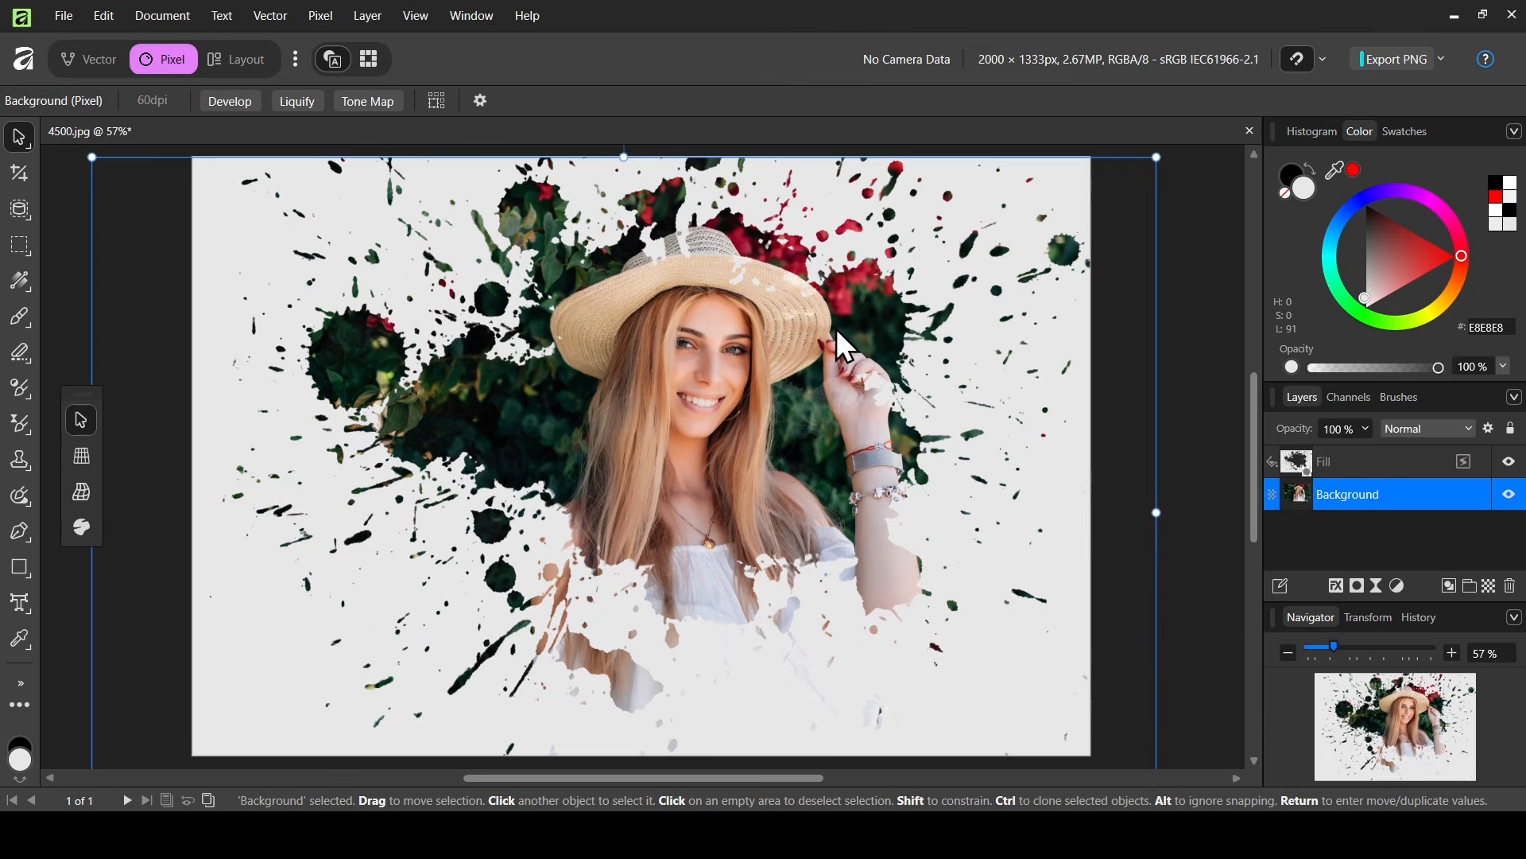
With the Fill layer selected, set up the Paint Brush Tool with the Basic 128 px Round Brush in black 000000.
{"action": "left_click", "coordinate": [1369, 469]}
{"action": "left_click", "coordinate": [1407, 397]}
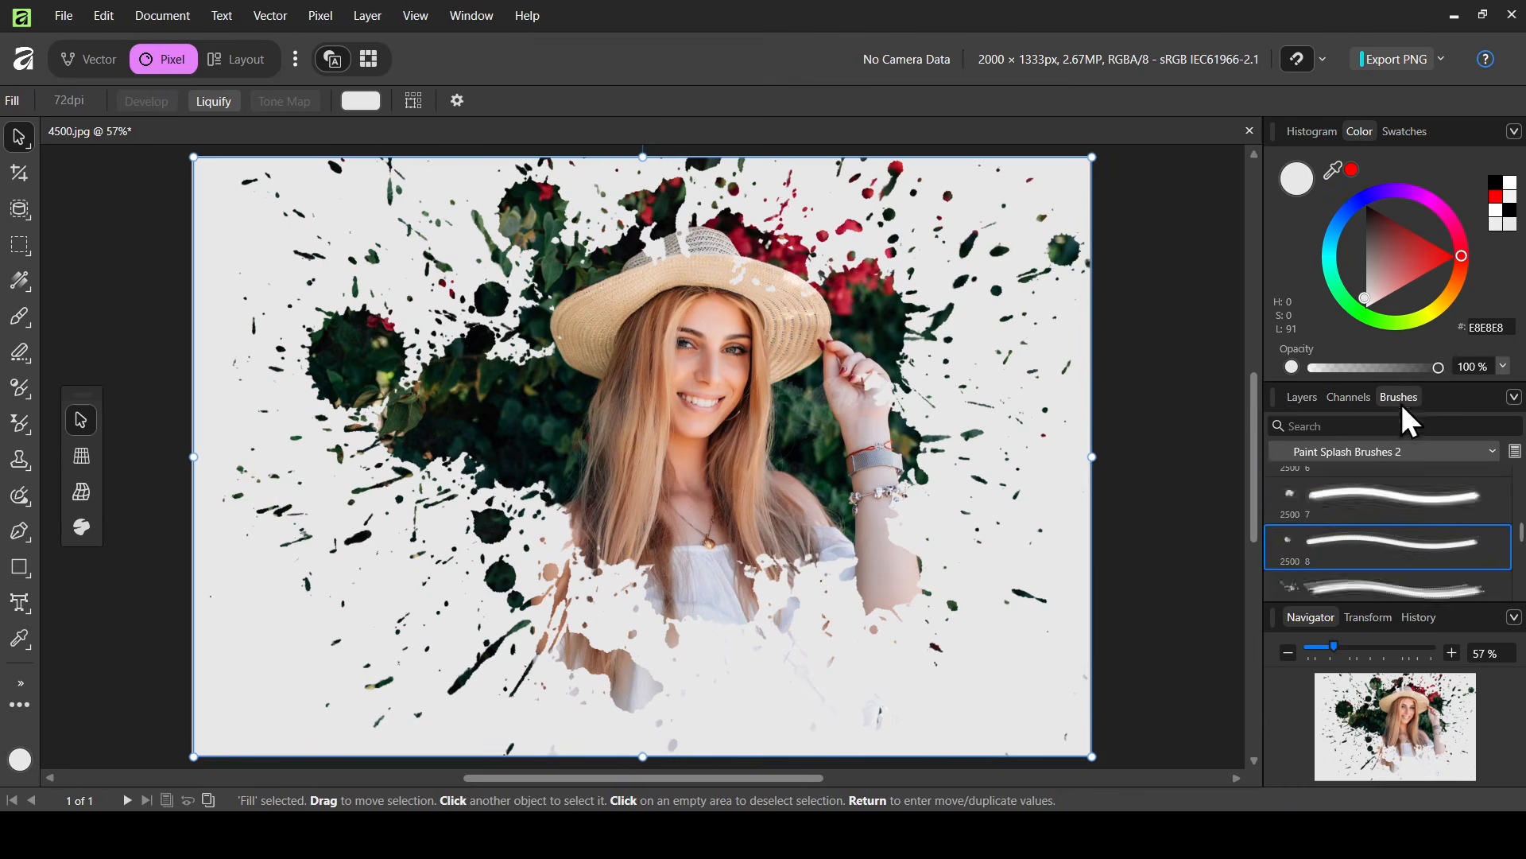
{"action": "left_click", "coordinate": [1382, 449]}
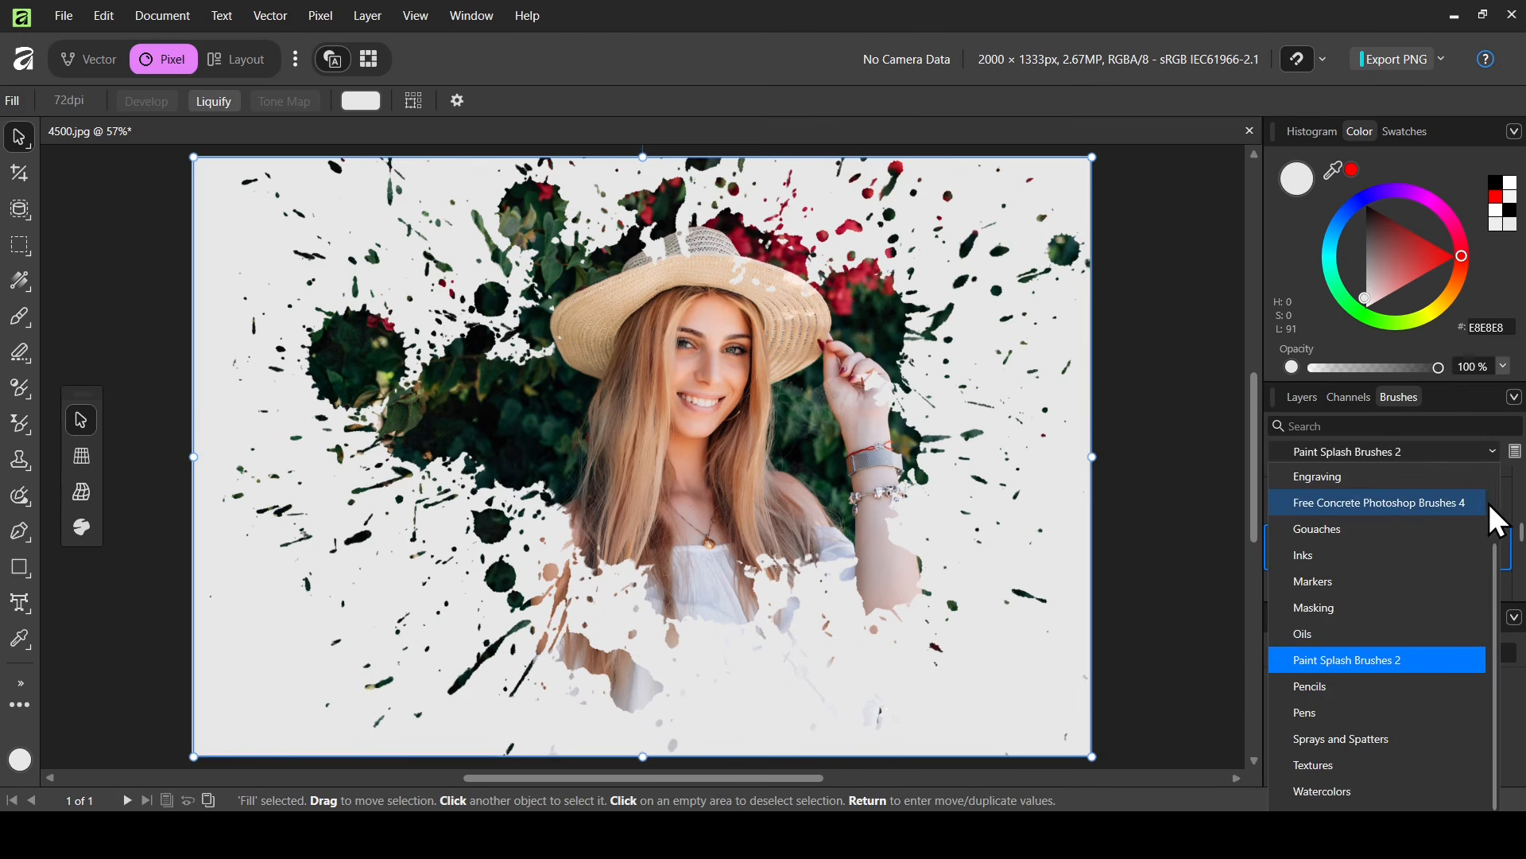
{"action": "scroll", "coordinate": [1490, 501], "scroll_direction": "up", "scroll_amount": 3}
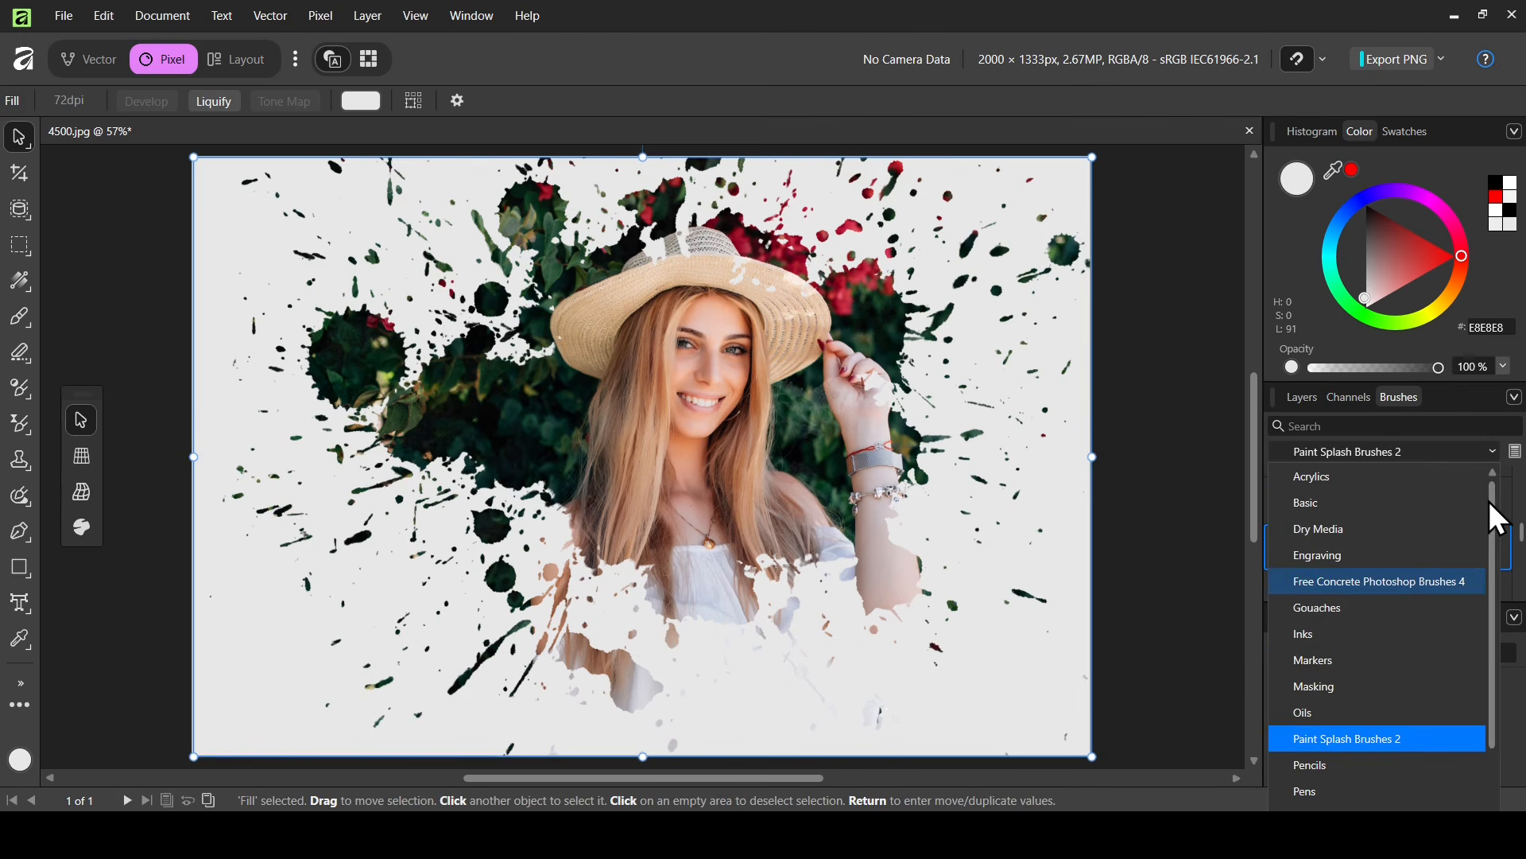
{"action": "left_click", "coordinate": [1353, 512]}
{"action": "left_click", "coordinate": [1396, 504]}
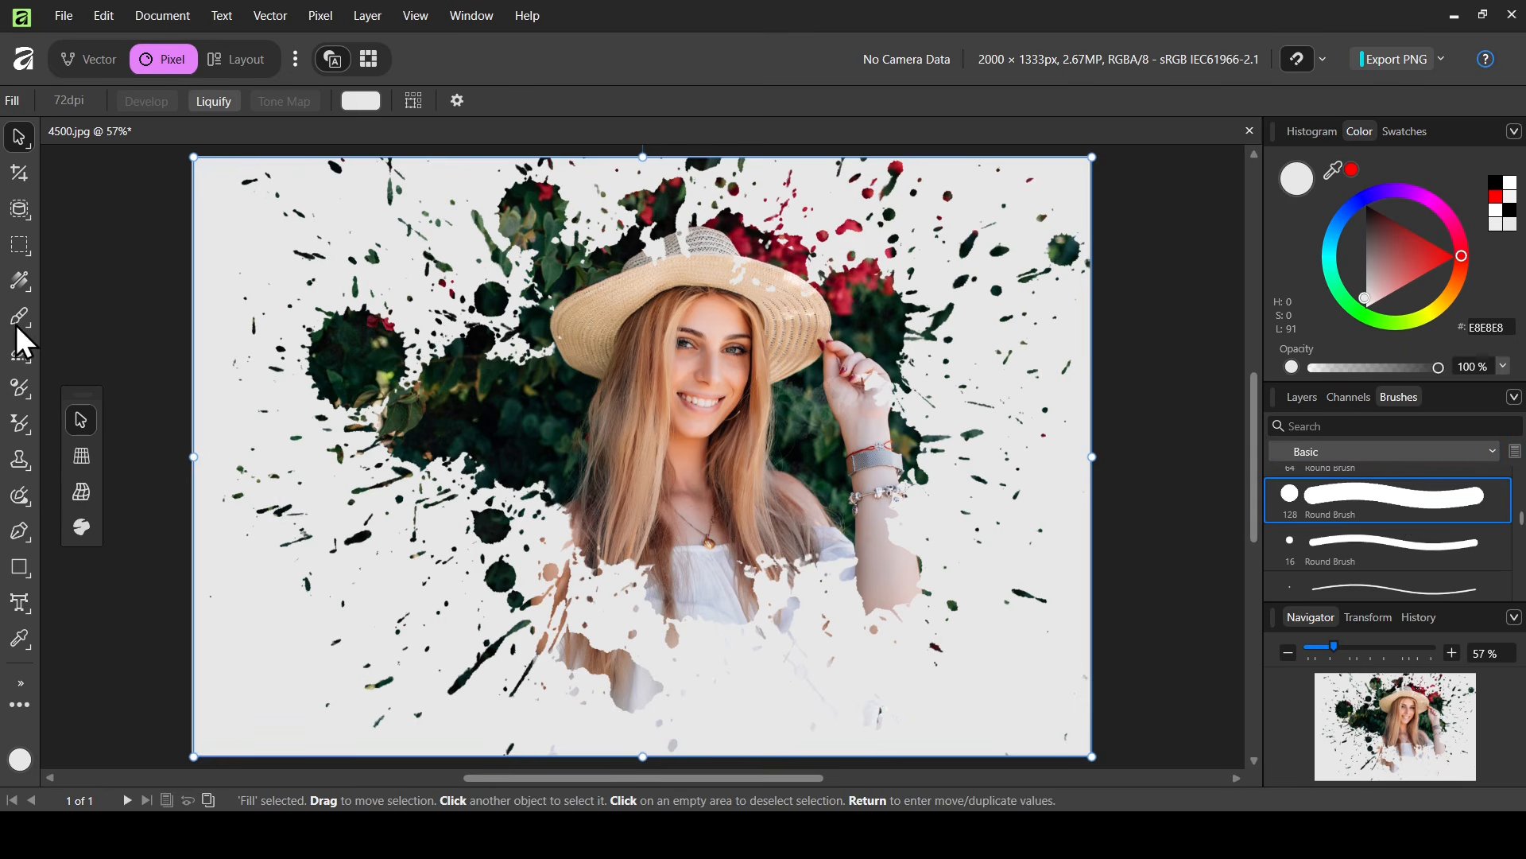
{"action": "left_click", "coordinate": [17, 324]}
{"action": "left_click", "coordinate": [111, 324]}
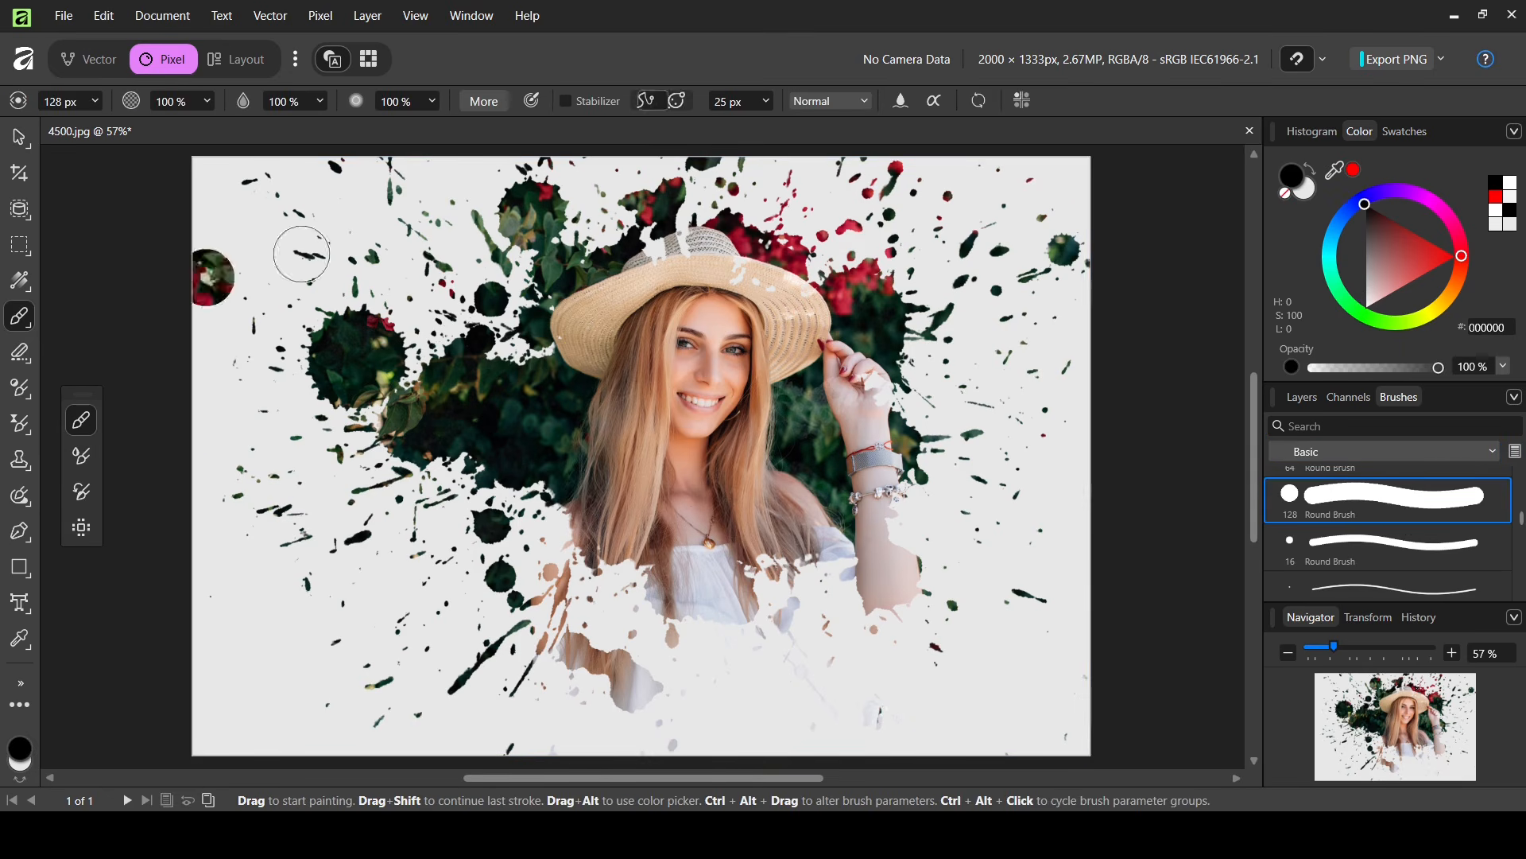
{"action": "left_click", "coordinate": [1286, 178]}
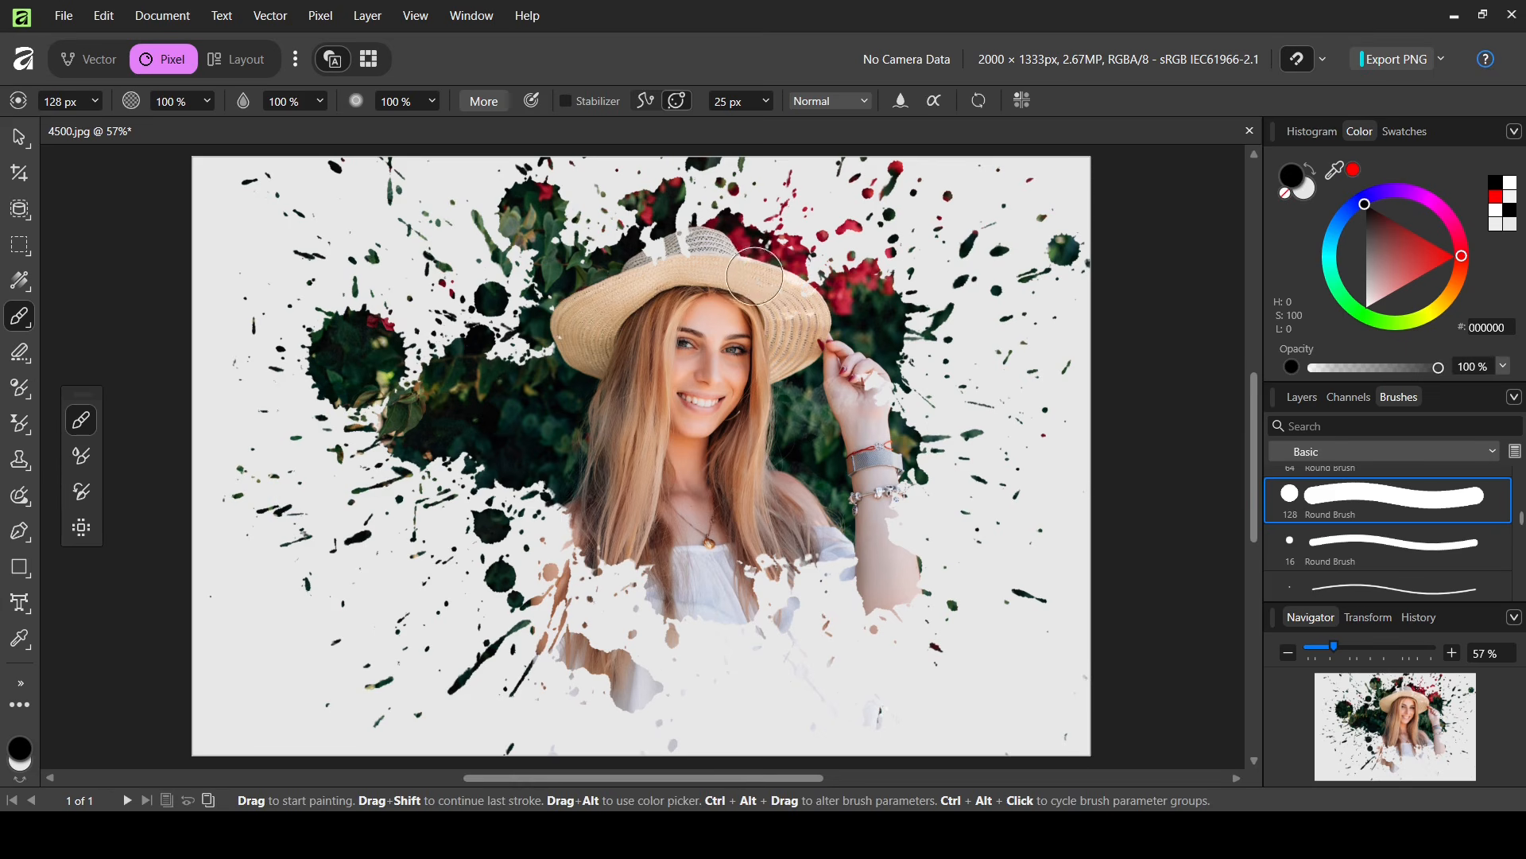
Undo a test stroke beside the hat, and paint over the remaining gaps on the woman's hat and raised hand.
{"action": "left_click_drag", "start_coordinate": [453, 260], "coordinate": [495, 268]}
{"action": "key", "text": "ctrl+z"}
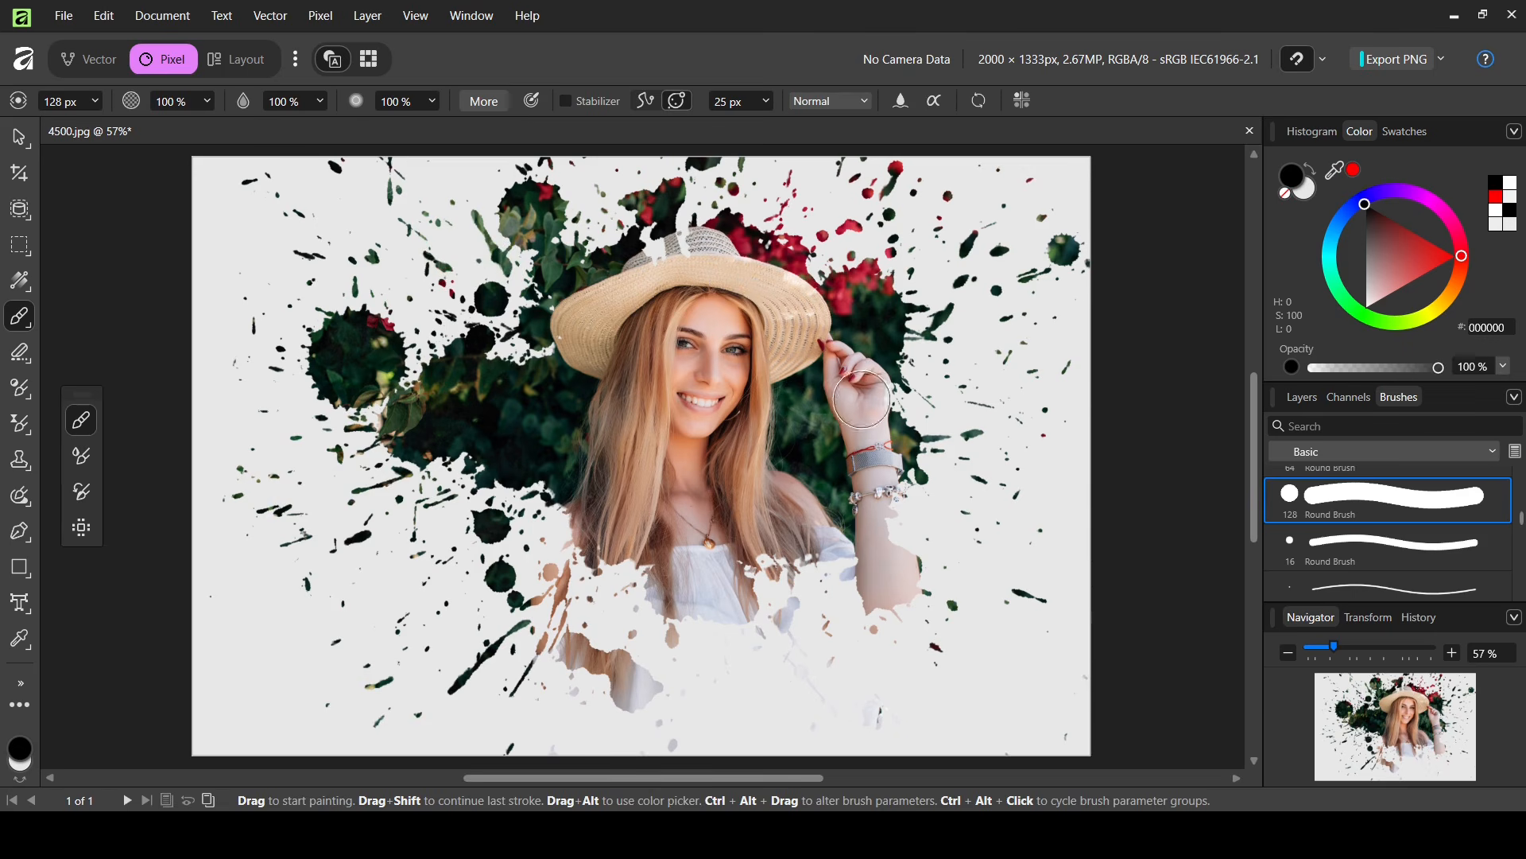
{"action": "left_click", "coordinate": [651, 253]}
{"action": "left_click_drag", "start_coordinate": [641, 250], "coordinate": [678, 254]}
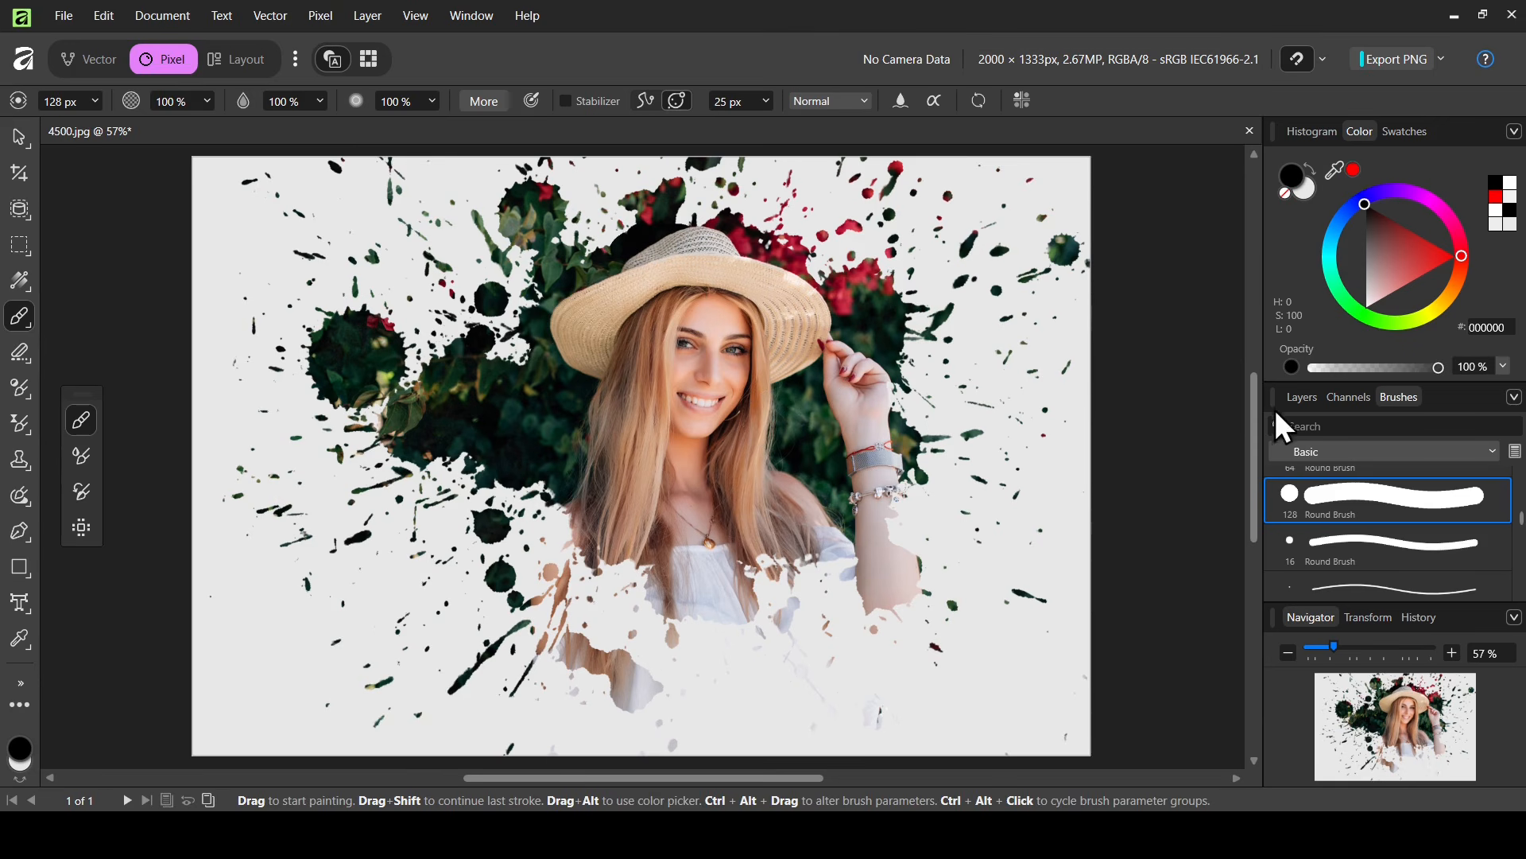
{"action": "left_click", "coordinate": [1303, 398]}
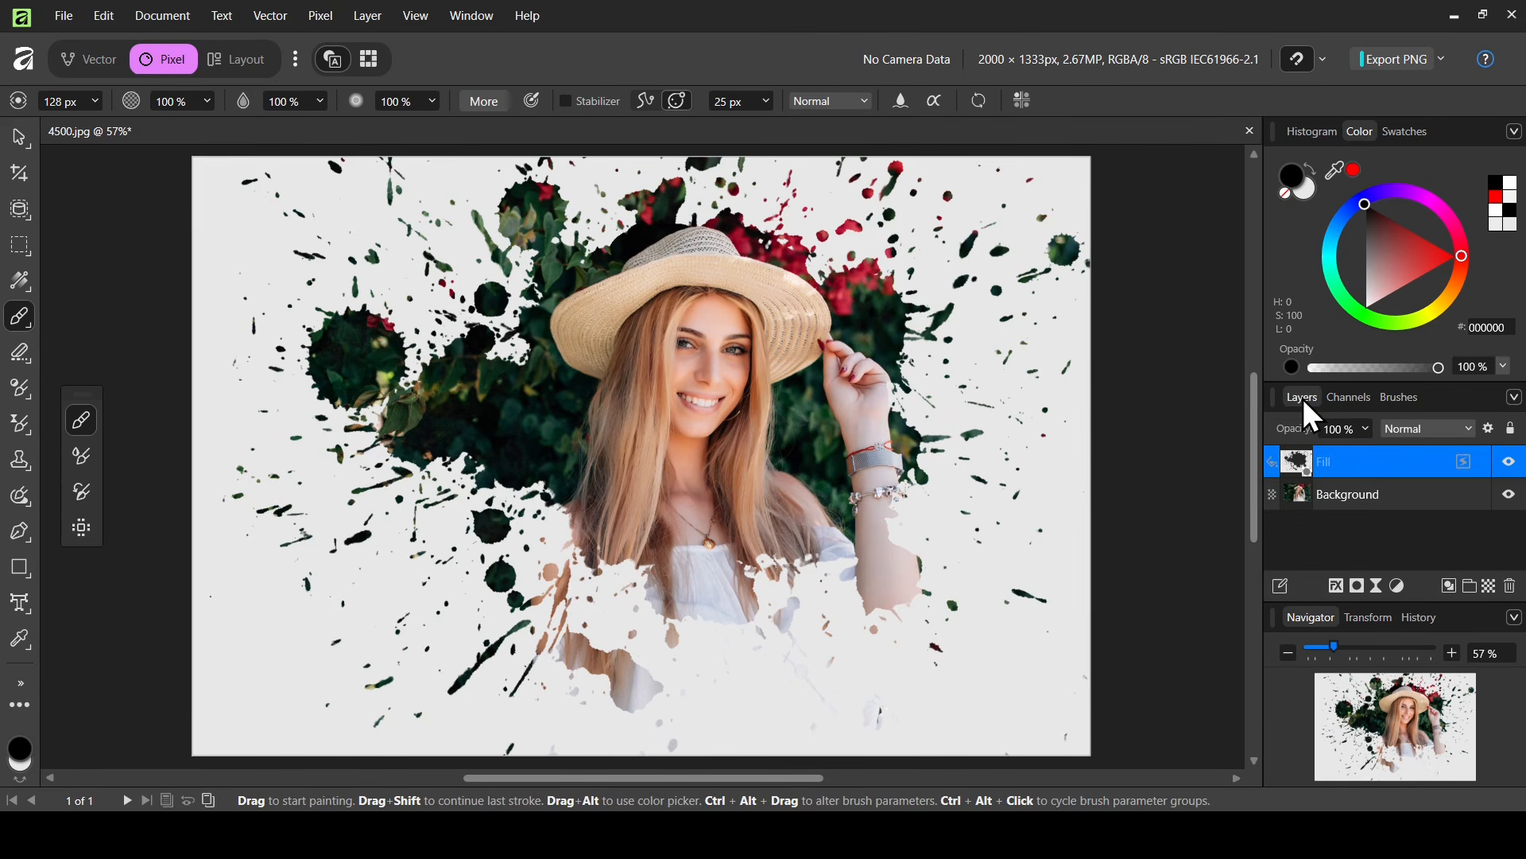